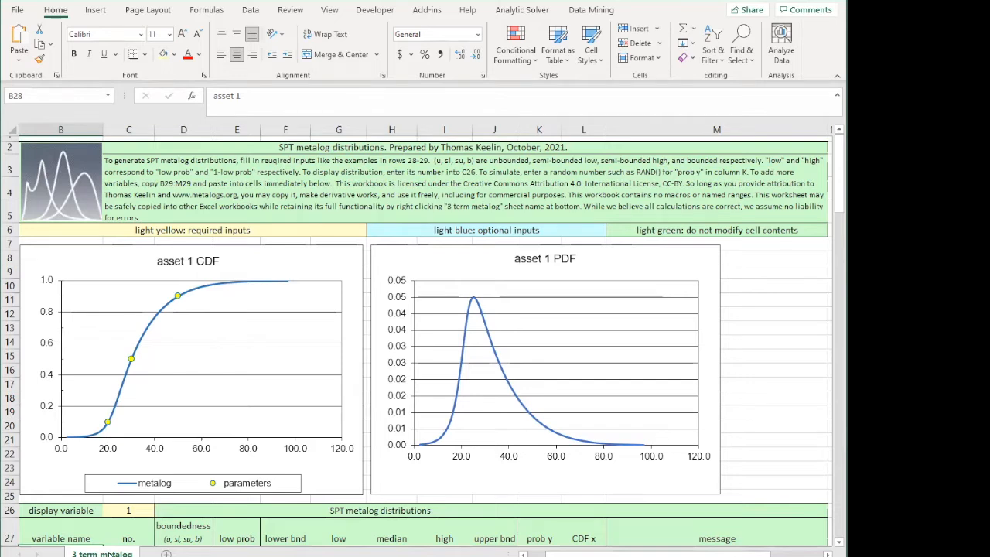
Open the Move or Copy dialog for the 3 term metalog sheet
{"action": "right_click", "coordinate": [111, 553]}
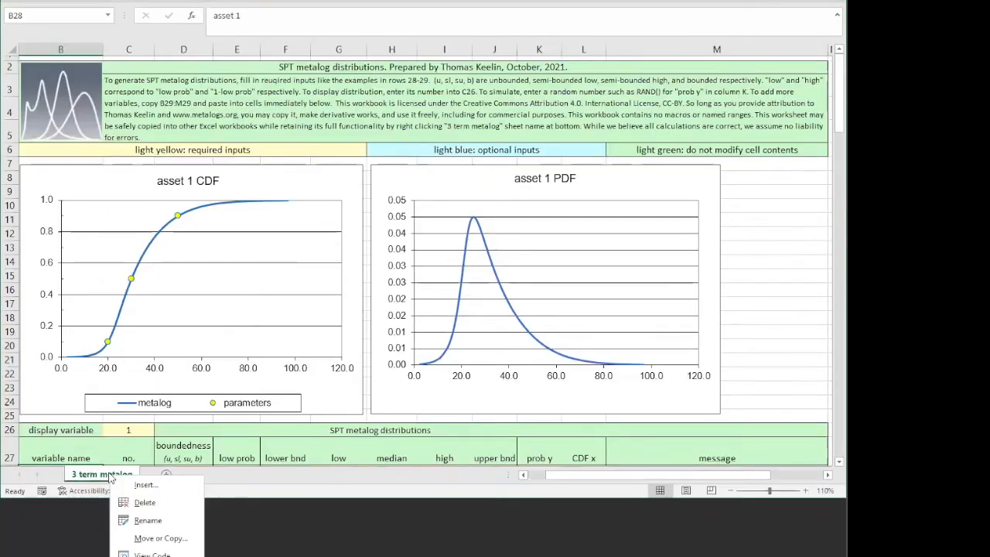
{"action": "left_click", "coordinate": [152, 538]}
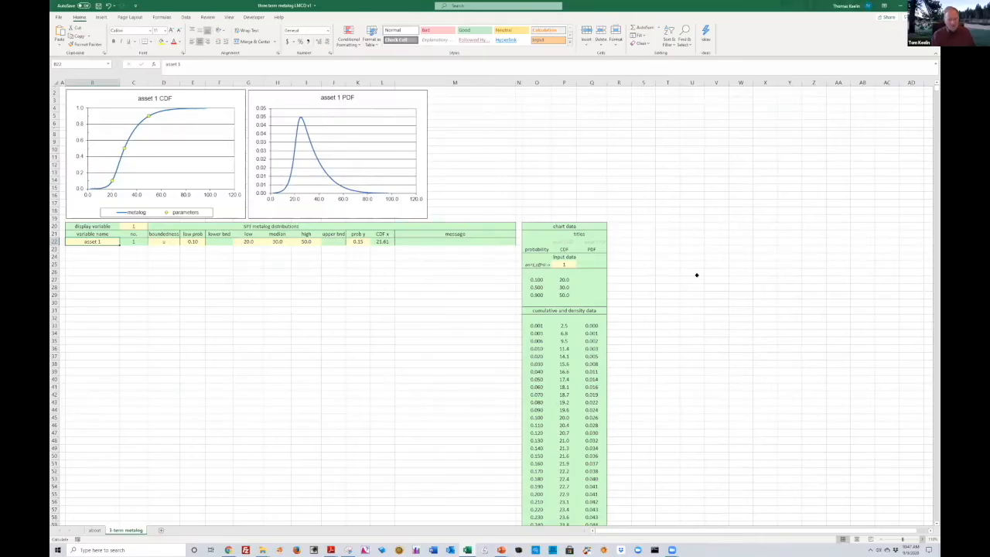
{"action": "scroll", "coordinate": [696, 275], "scroll_direction": "up", "scroll_amount": 2}
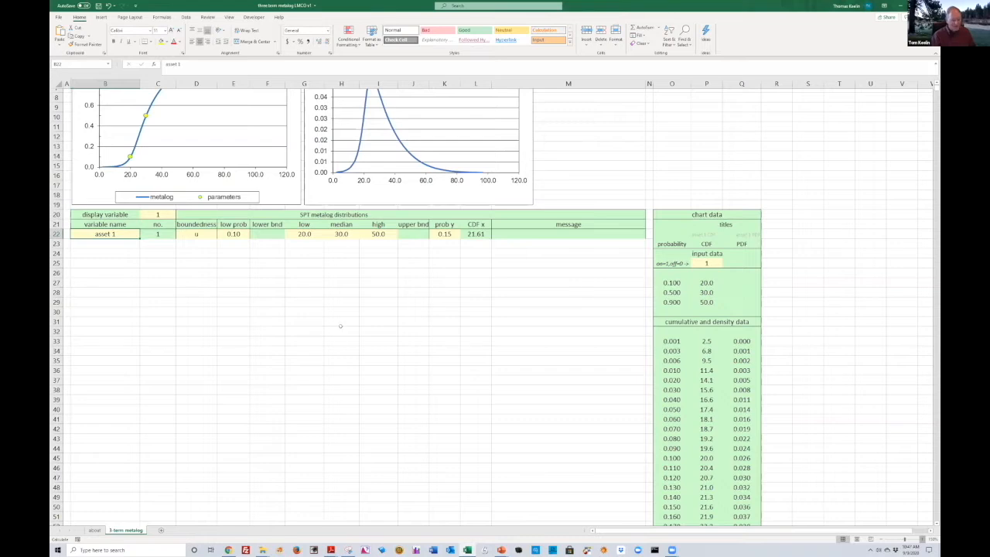
{"action": "scroll", "coordinate": [227, 304], "scroll_direction": "up", "scroll_amount": 2}
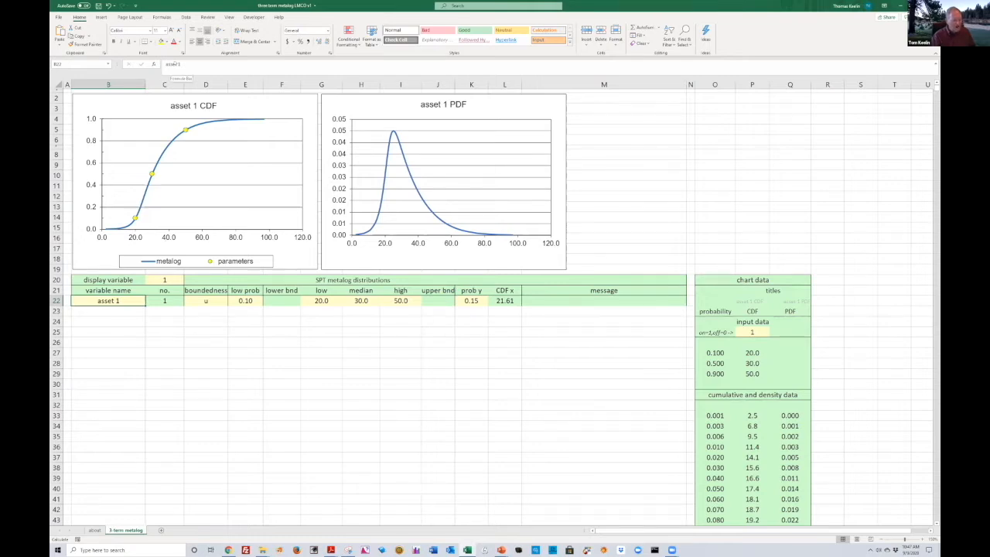
Rename the first variable as task 1
{"action": "left_click_drag", "start_coordinate": [177, 65], "coordinate": [161, 68]}
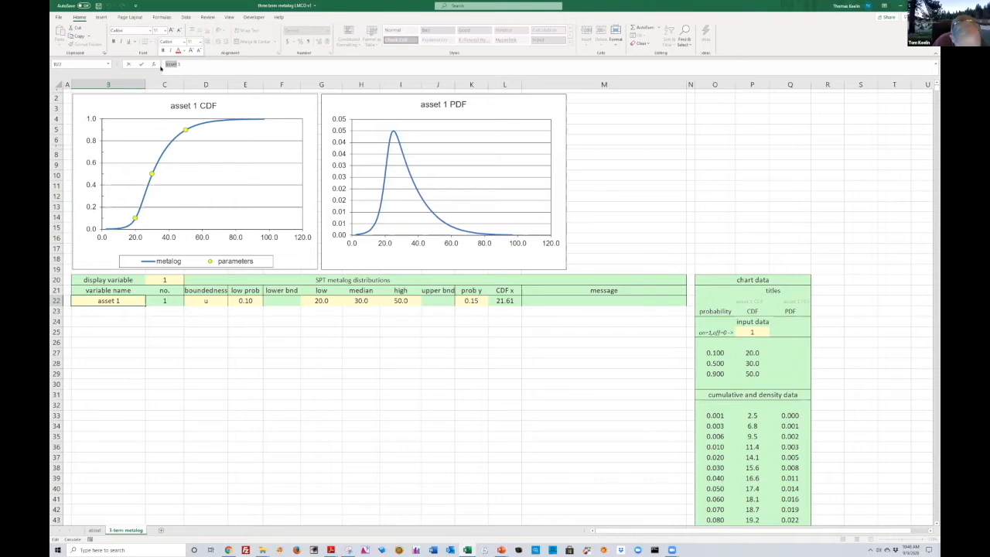
{"action": "type", "text": "t"}
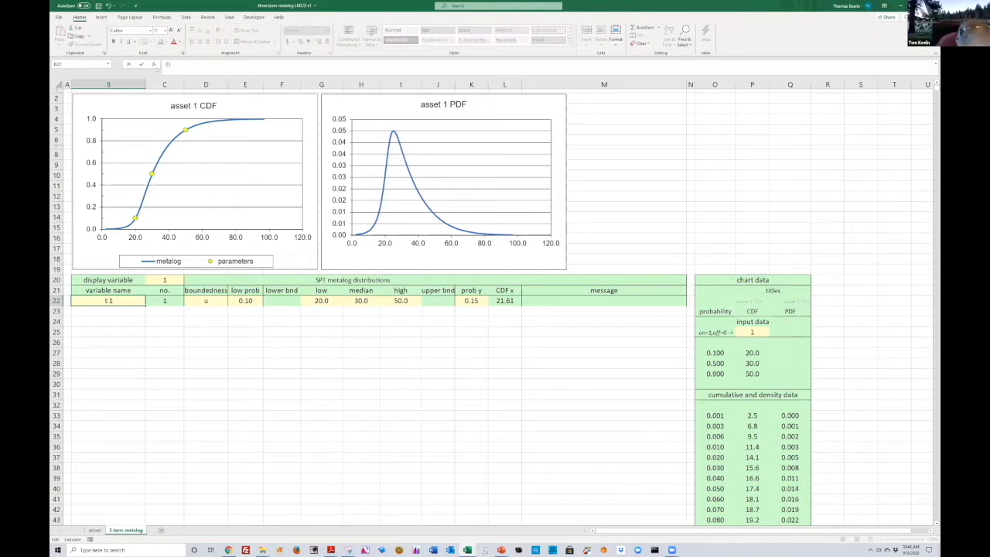
{"action": "type", "text": "ask"}
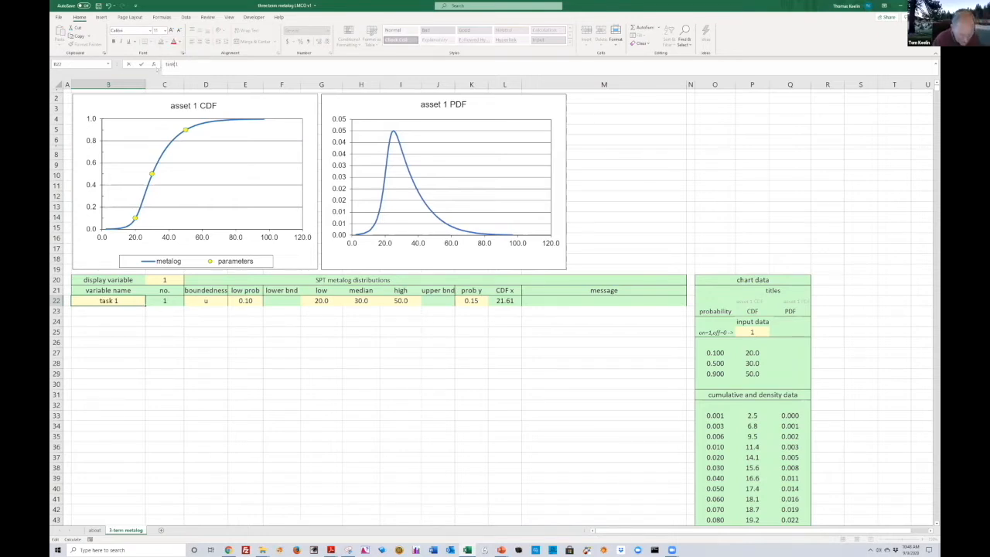
{"action": "key", "text": "Return"}
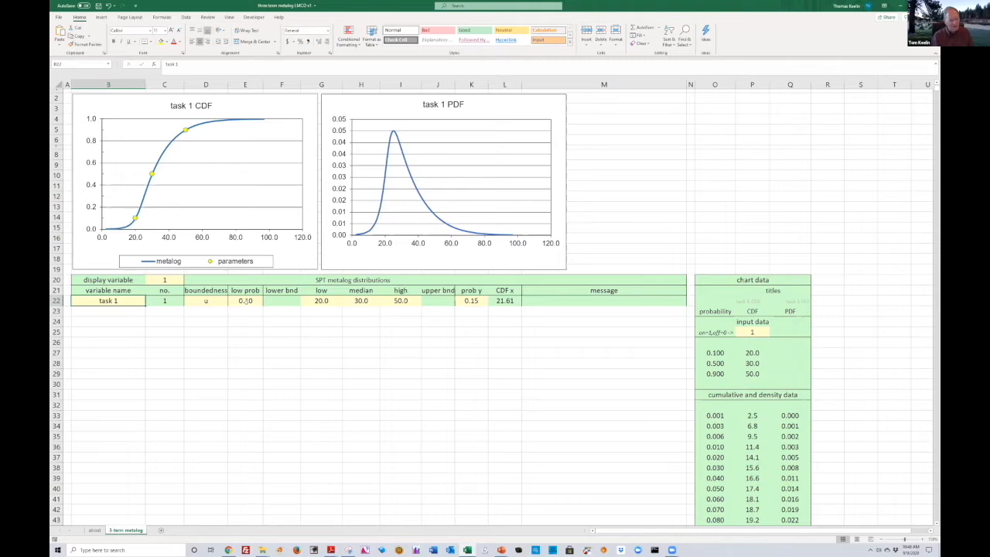
Set the low prob of task 1 to 0.05
{"action": "left_click", "coordinate": [245, 301]}
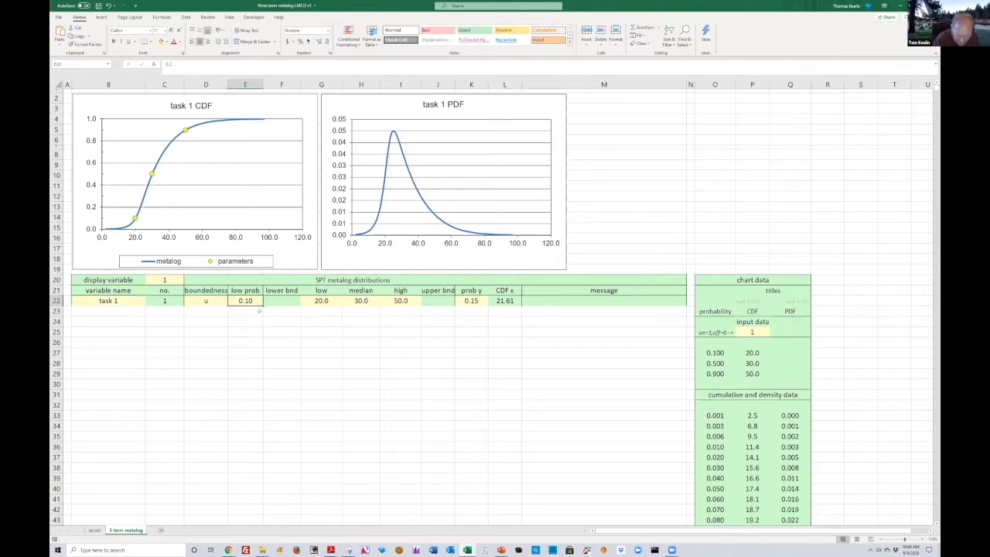
{"action": "type", "text": ".05"}
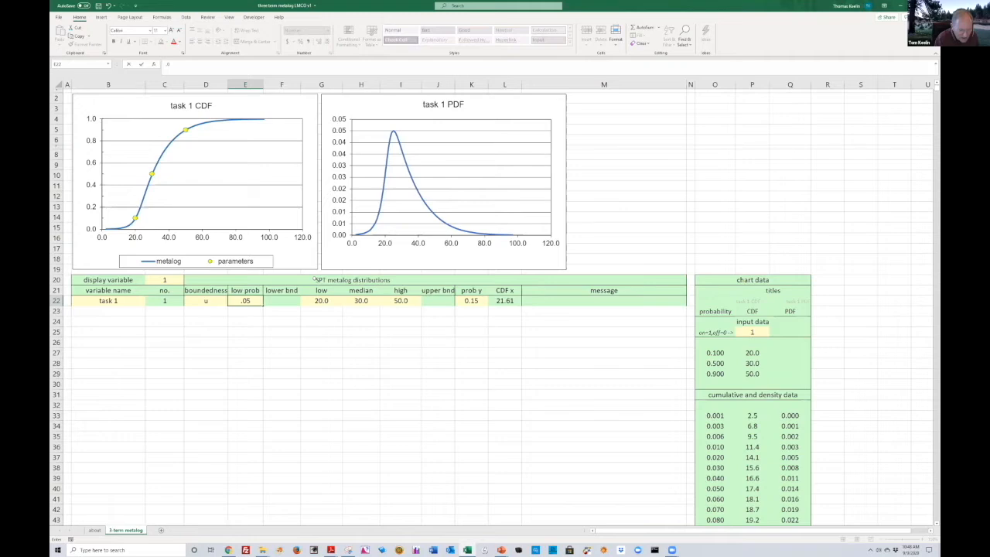
{"action": "key", "text": "ctrl+Return"}
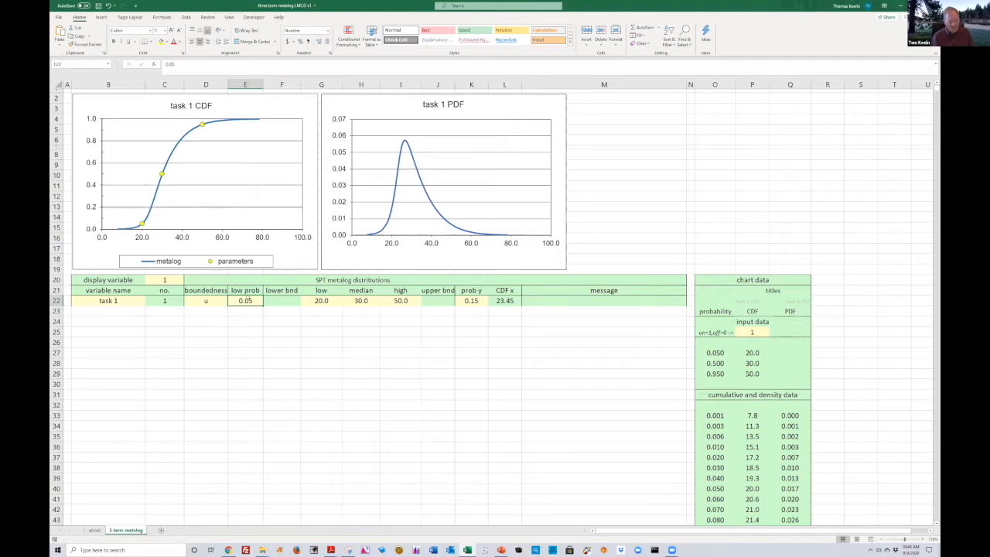
Set the low prob of task 1 back to 0.1
{"action": "type", "text": "."}
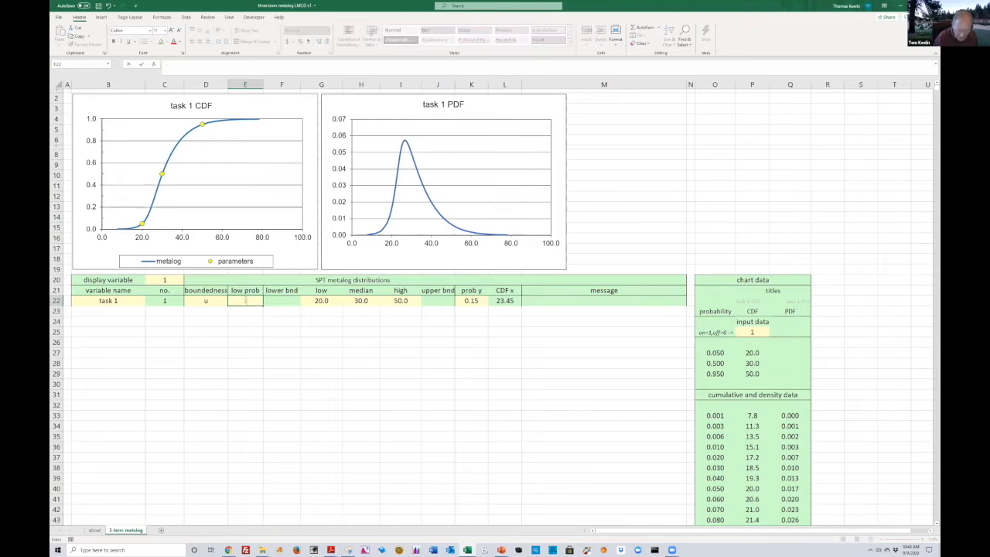
{"action": "type", "text": "1"}
{"action": "key", "text": "Return"}
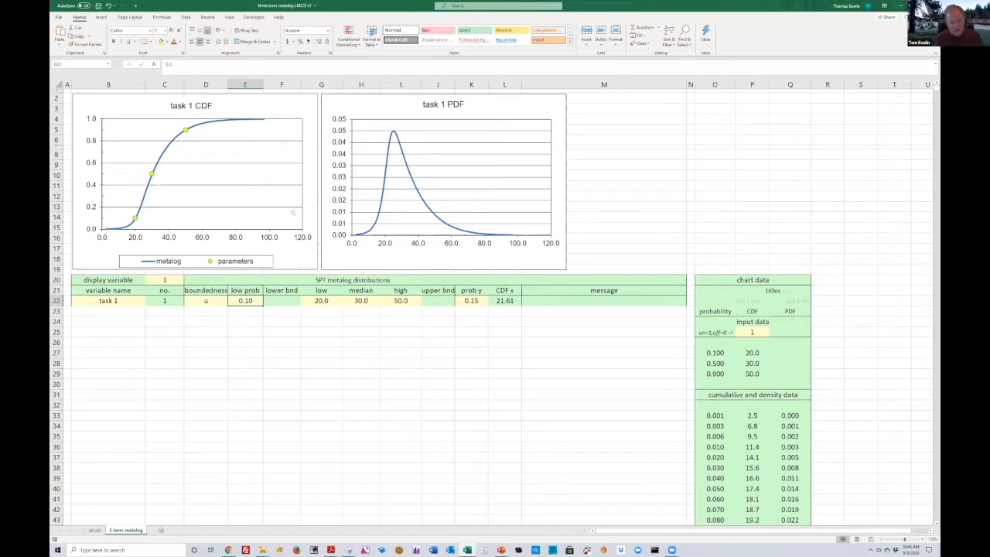
Enter the formula =Rand() as the prob y of task 1 to simulate a value
{"action": "left_click", "coordinate": [466, 301]}
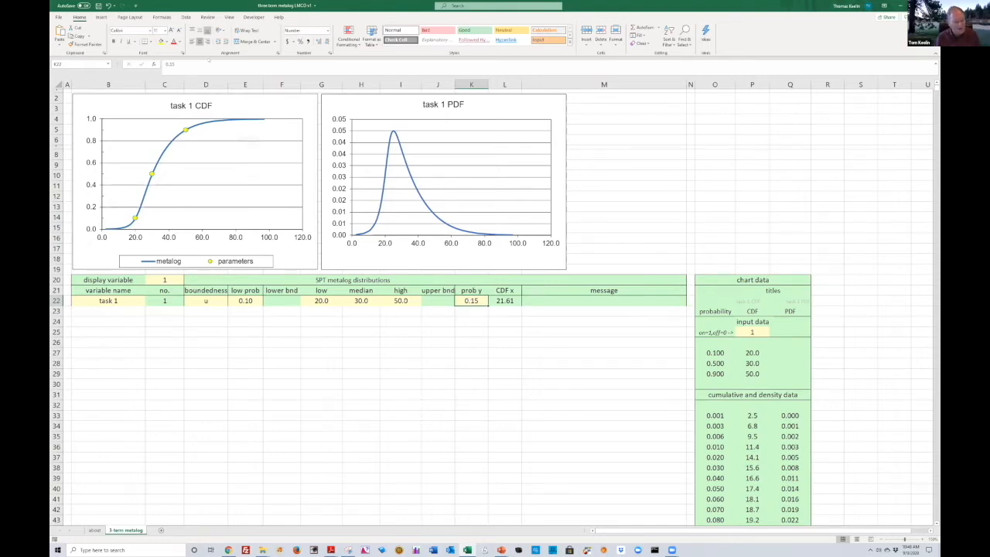
{"action": "type", "text": "="}
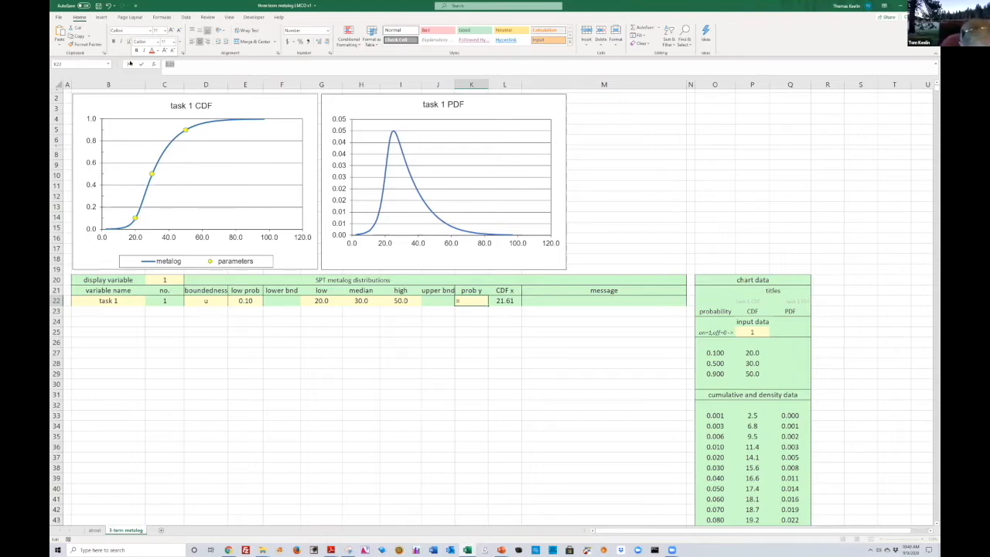
{"action": "type", "text": "Ran"}
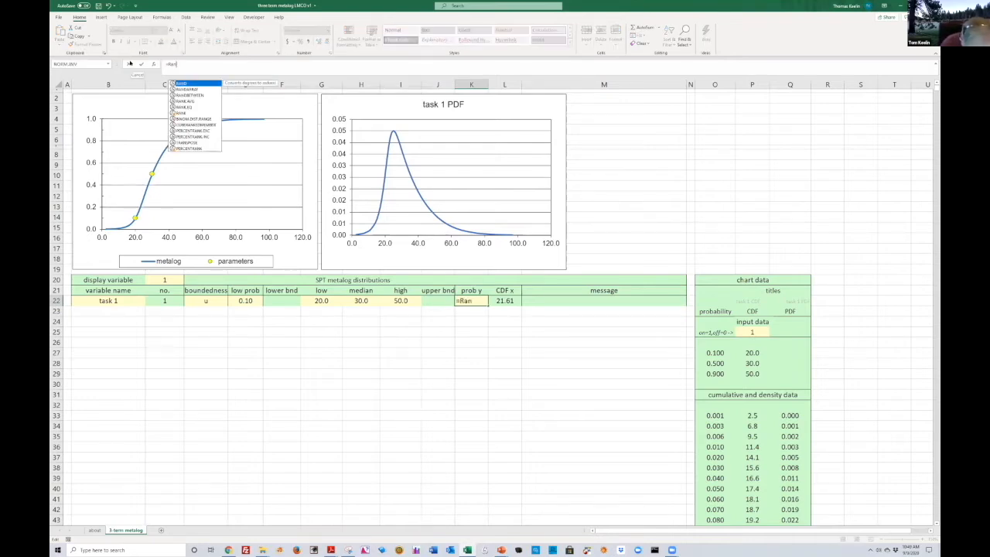
{"action": "type", "text": "d()"}
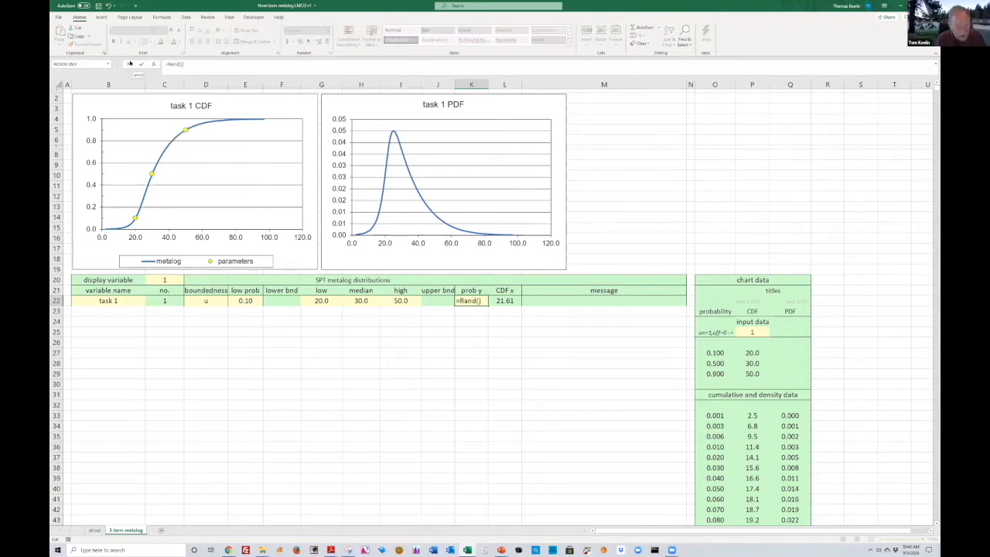
{"action": "key", "text": "Return"}
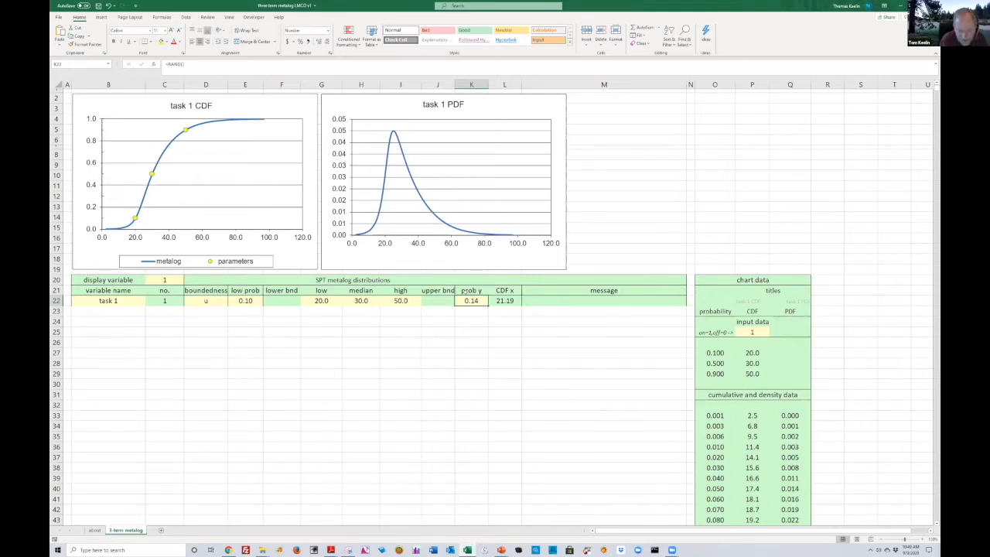
Recalculate the workbook several times to draw new random prob y values
{"action": "key", "text": "F9"}
{"action": "key", "text": "F9"}
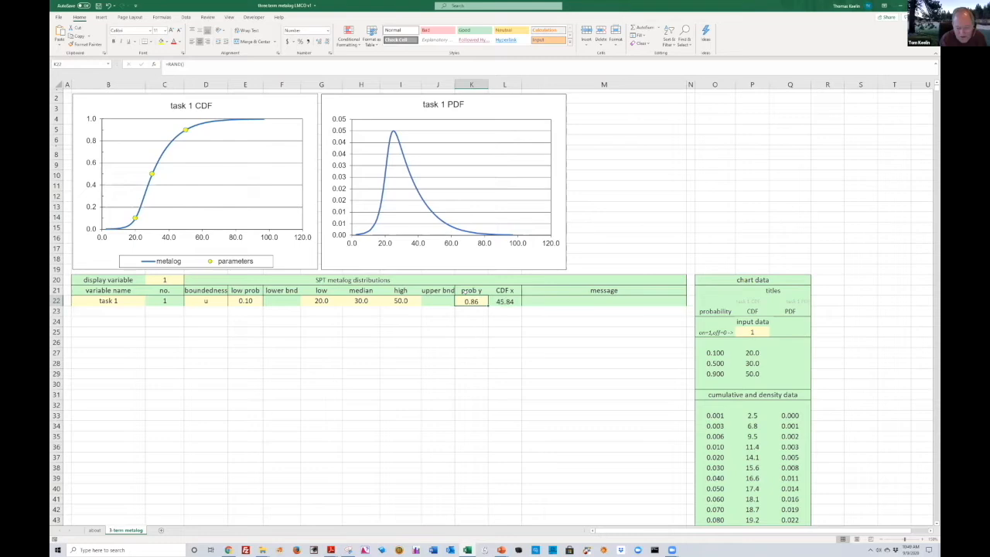
{"action": "key", "text": "F9"}
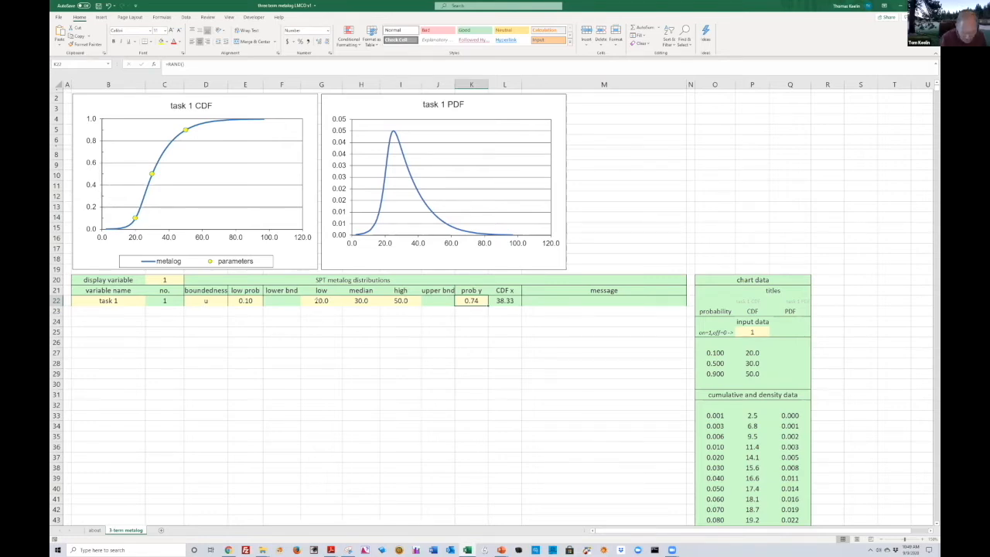
Clear the low value of task 1 and set it to 40
{"action": "left_click", "coordinate": [316, 300]}
{"action": "key", "text": "Delete"}
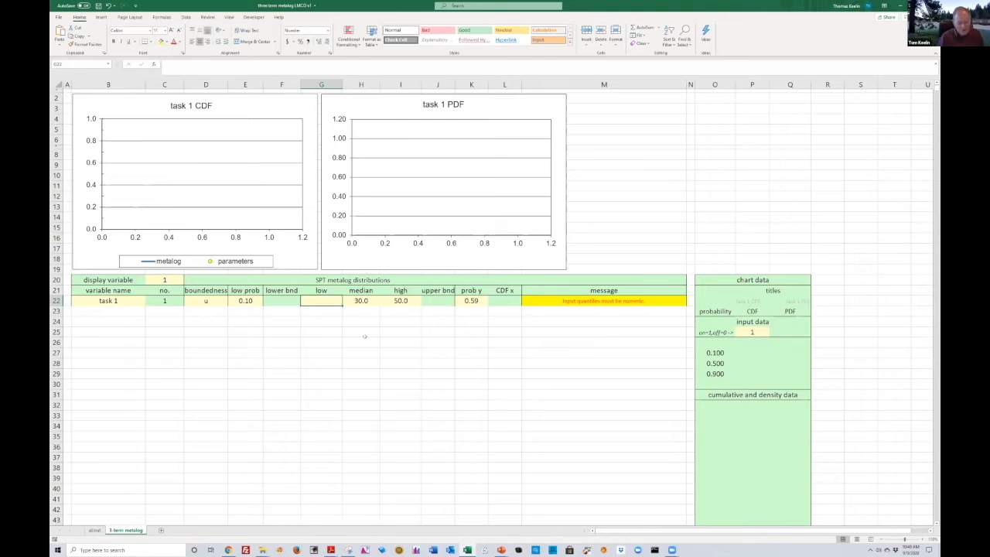
{"action": "type", "text": "40"}
{"action": "key", "text": "Return"}
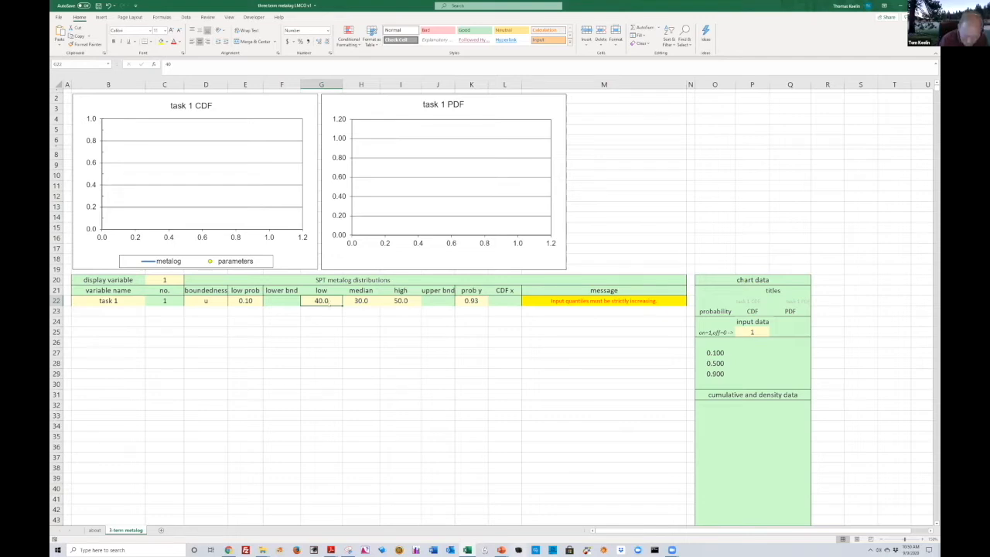
Set the low value of task 1 to 10
{"action": "type", "text": "20"}
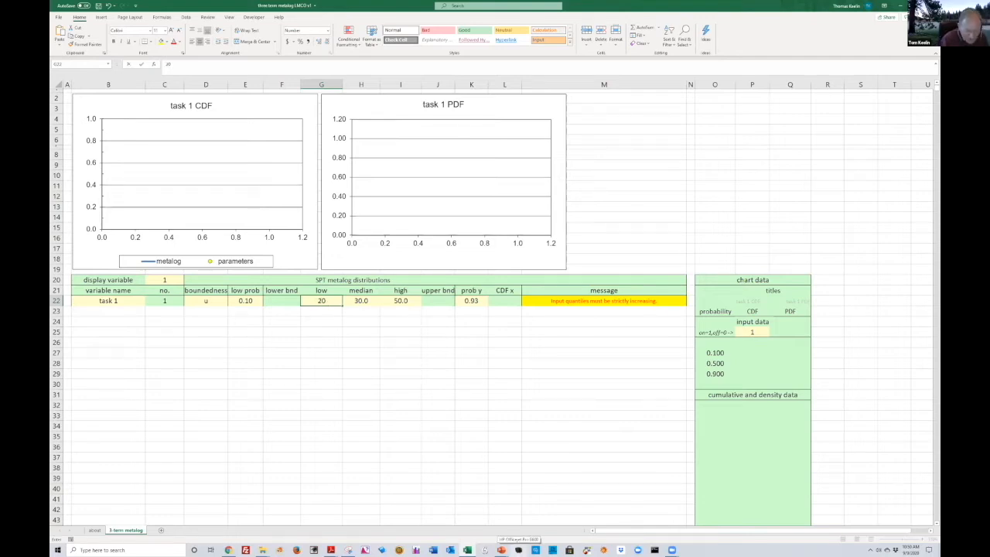
{"action": "type", "text": "\\"}
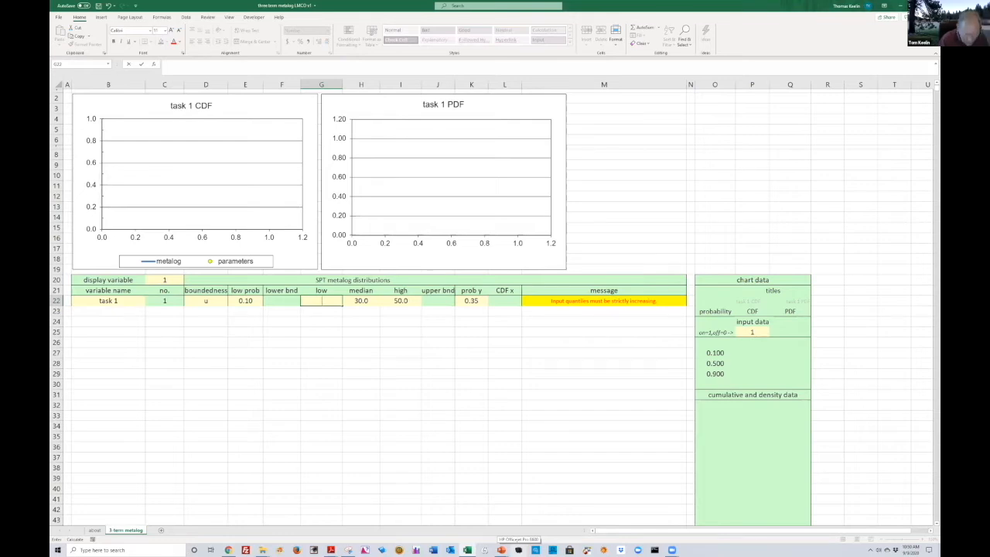
{"action": "type", "text": "0"}
{"action": "key", "text": "BackSpace"}
{"action": "type", "text": "10"}
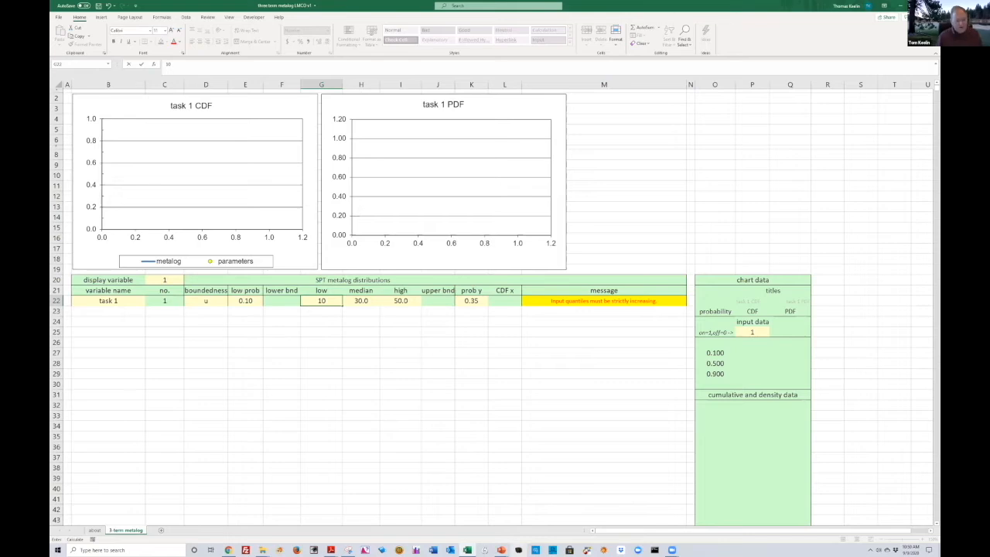
{"action": "key", "text": "ctrl+Return"}
Set the low value of task 1 to 15
{"action": "mouse_move", "coordinate": [501, 549]}
{"action": "left_click", "coordinate": [315, 373]}
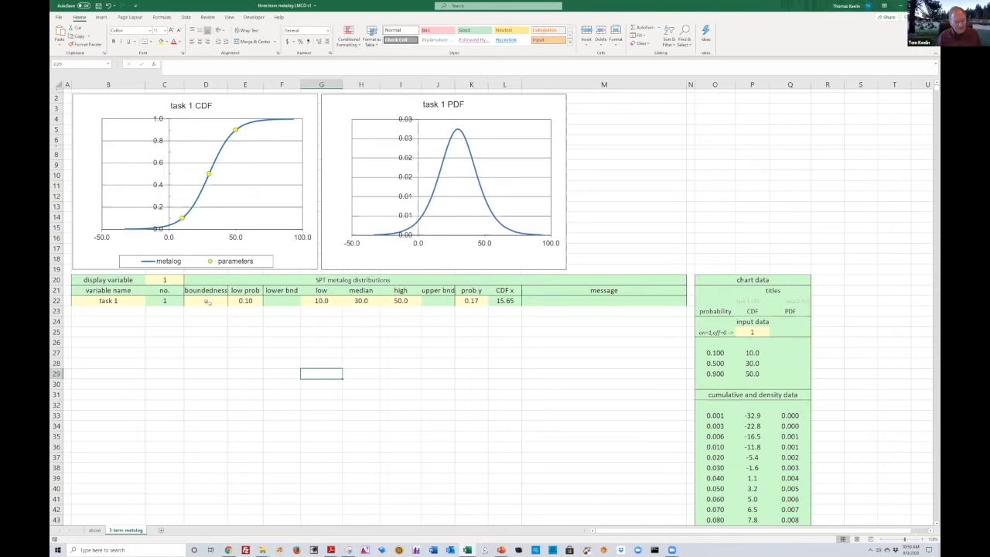
{"action": "left_click", "coordinate": [322, 302]}
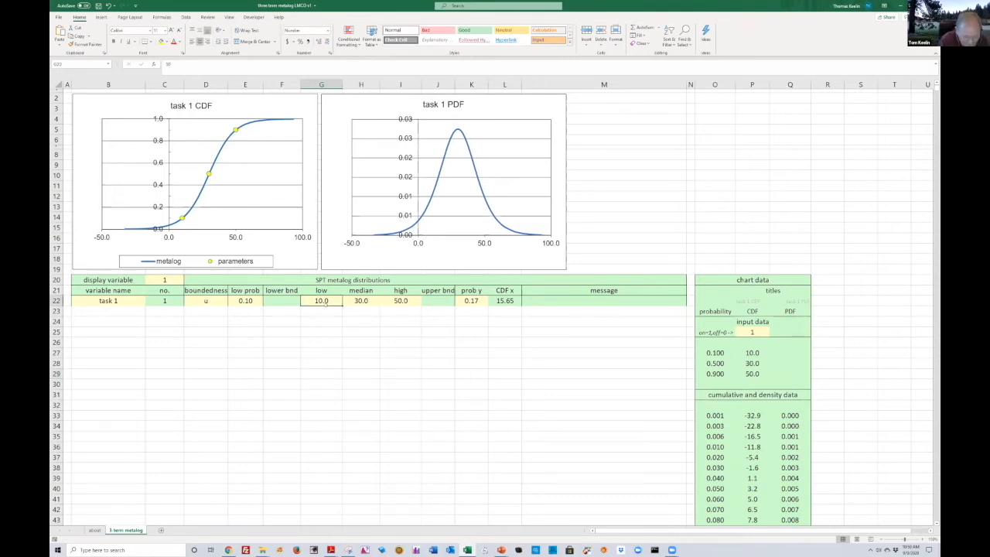
{"action": "type", "text": "15"}
{"action": "key", "text": "ctrl+Return"}
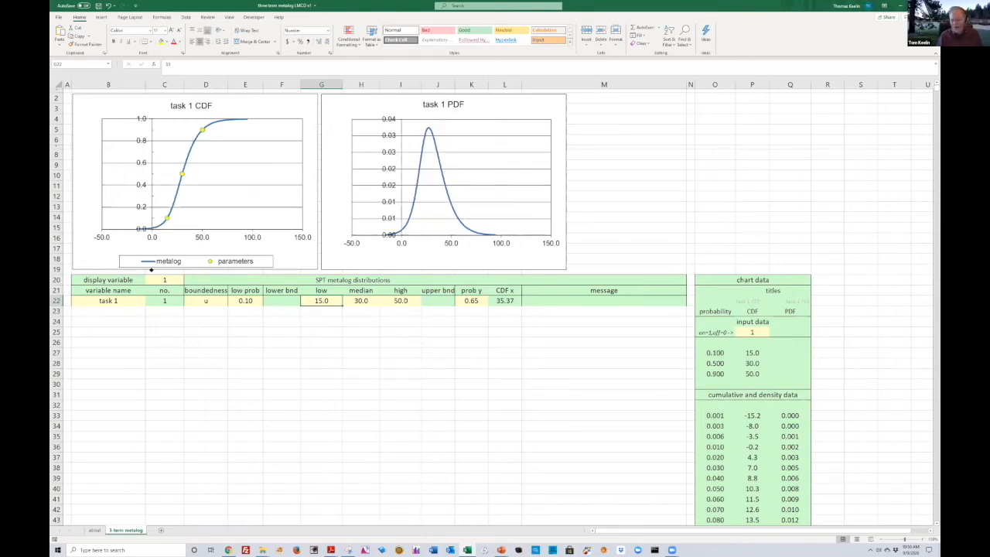
Set the boundedness of task 1 to sl with a lower bound of 0
{"action": "left_click", "coordinate": [198, 300]}
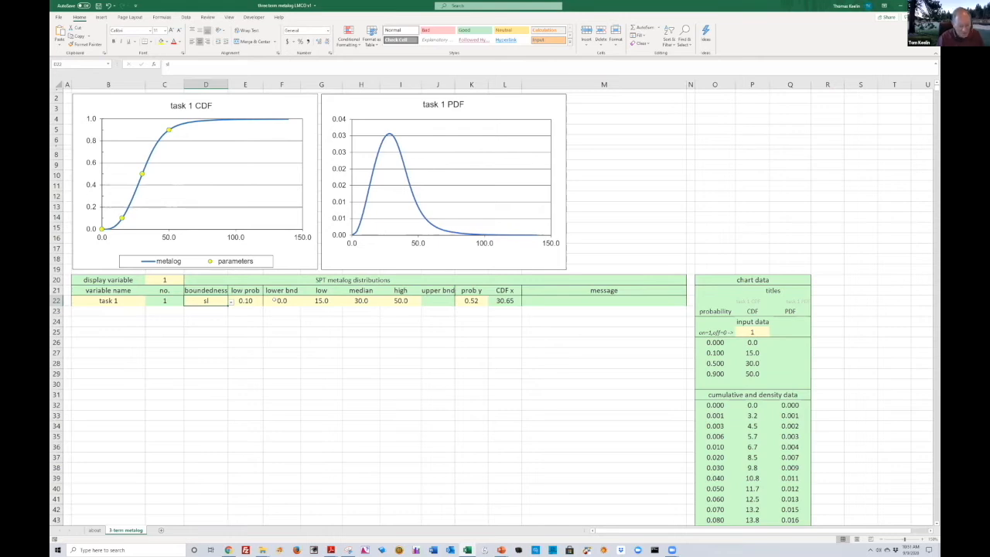
Try a lower bound of -10 for task 1, then undo the change
{"action": "left_click", "coordinate": [274, 300]}
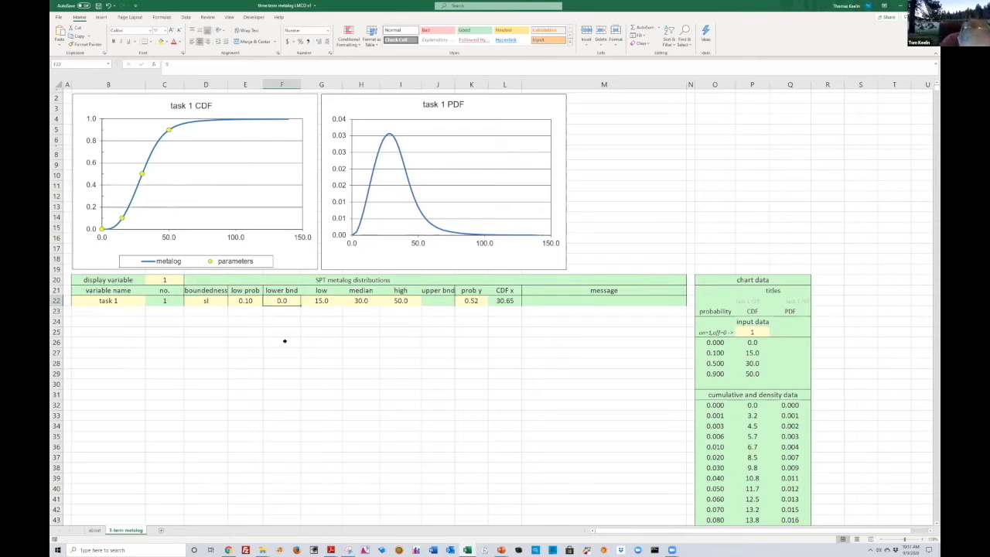
{"action": "type", "text": "-10"}
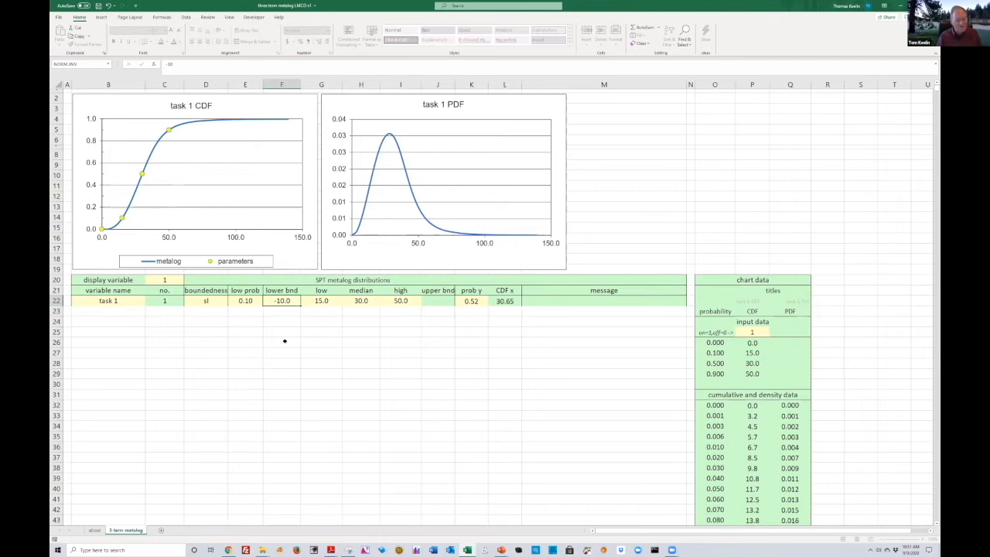
{"action": "key", "text": "Return"}
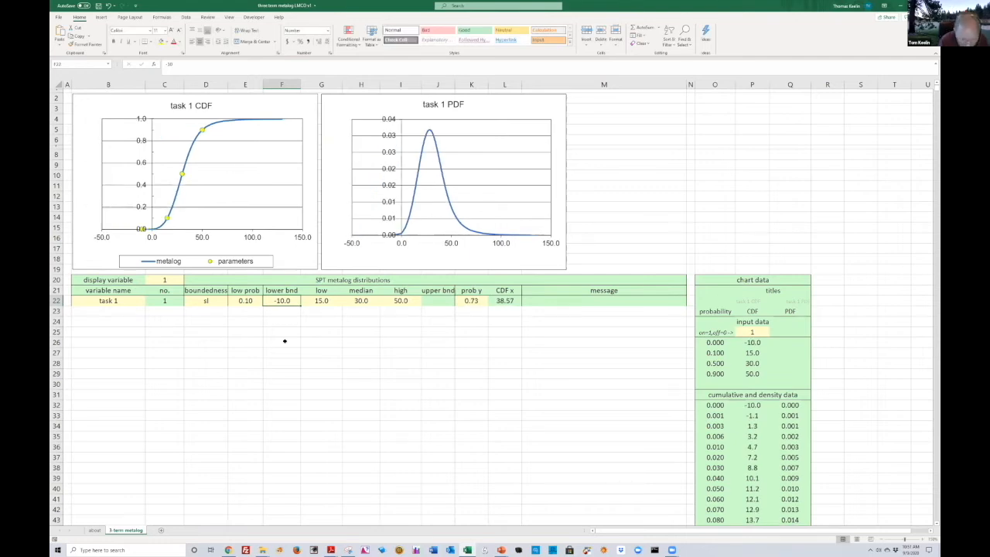
{"action": "key", "text": "ctrl+z"}
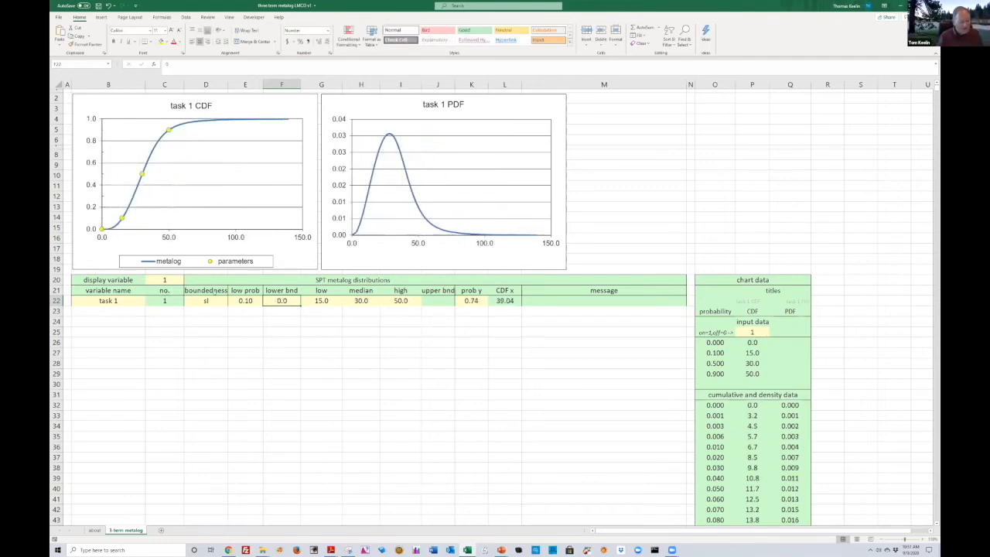
Set task 1's boundedness to su with an upper bound of 100
{"action": "left_click", "coordinate": [220, 303]}
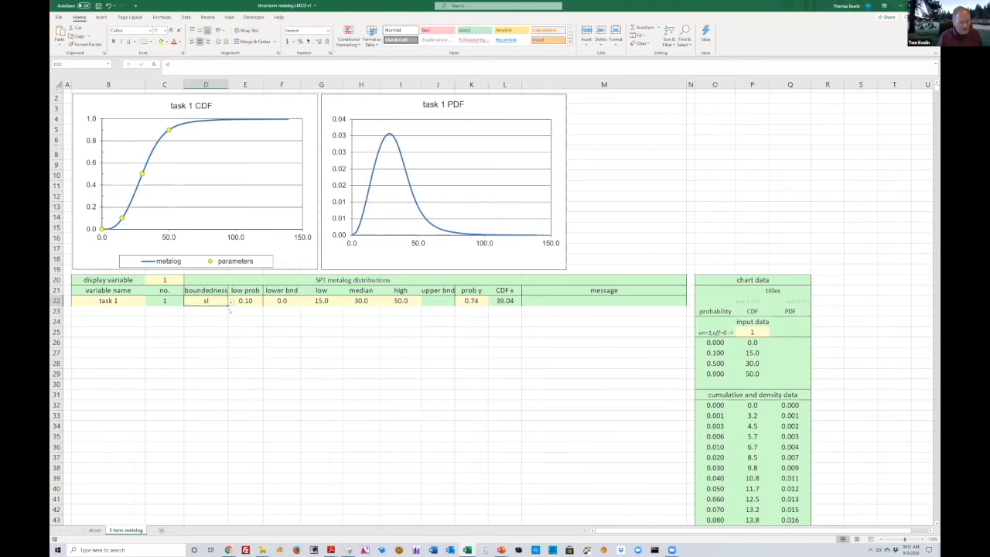
{"action": "left_click", "coordinate": [231, 301]}
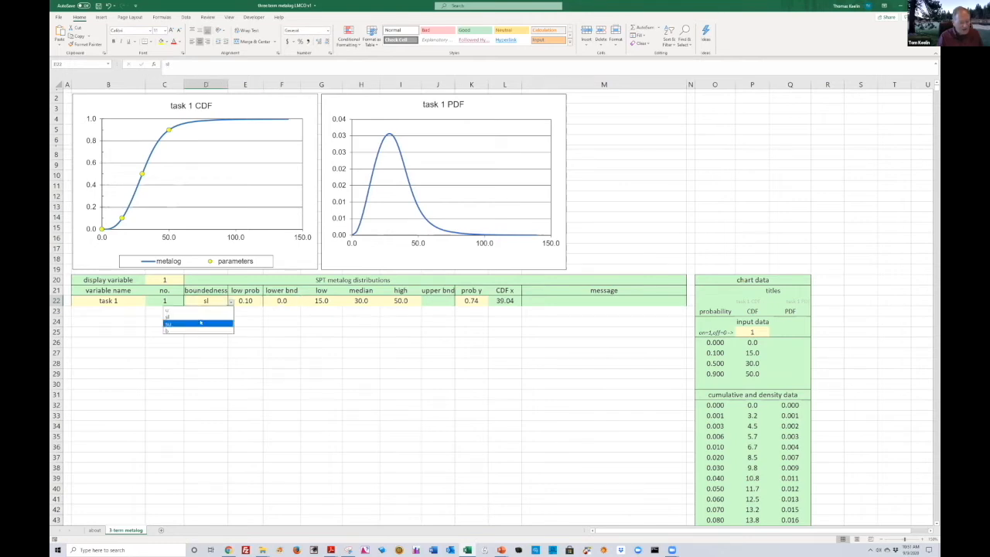
{"action": "left_click", "coordinate": [198, 321]}
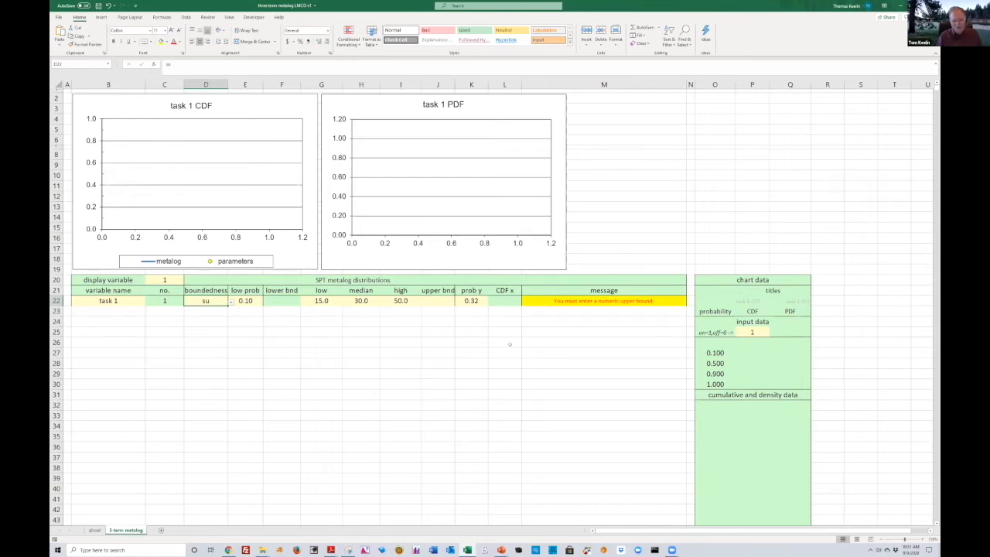
{"action": "key", "text": "Right"}
{"action": "key", "text": "Right"}
{"action": "key", "text": "Right"}
{"action": "key", "text": "Right"}
{"action": "key", "text": "Right"}
{"action": "key", "text": "Right"}
{"action": "type", "text": "1"}
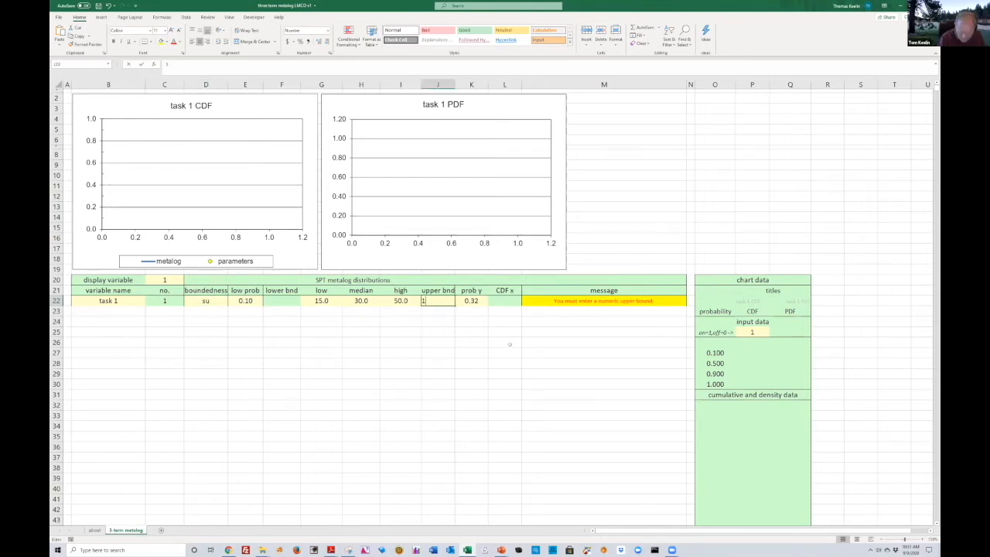
{"action": "type", "text": "00"}
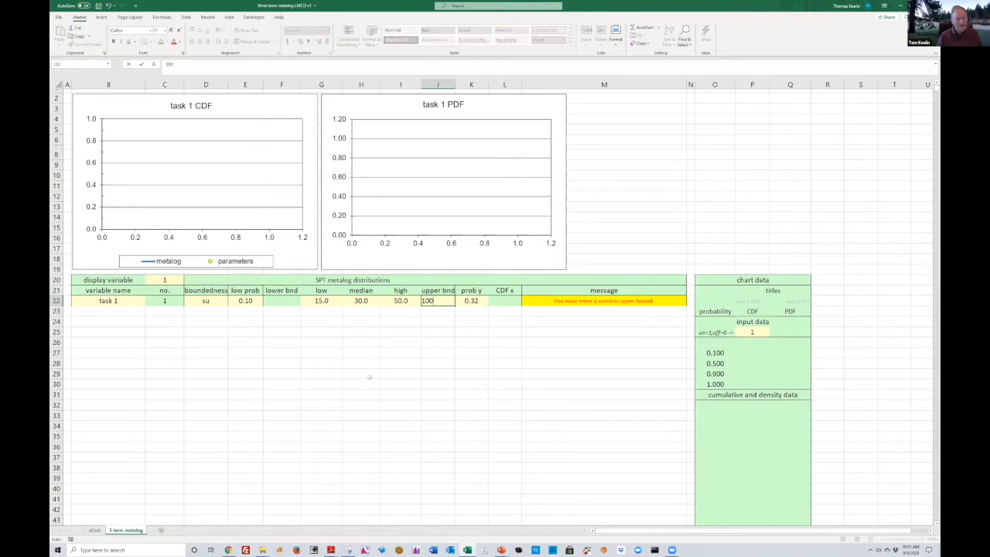
{"action": "key", "text": "ctrl+Return"}
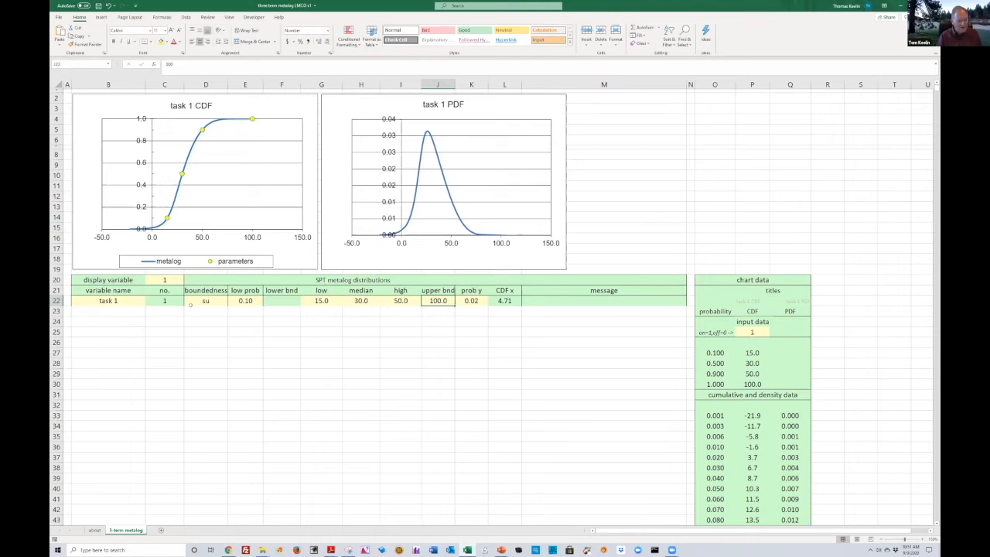
Change task 1's boundedness to b
{"action": "left_click", "coordinate": [205, 301]}
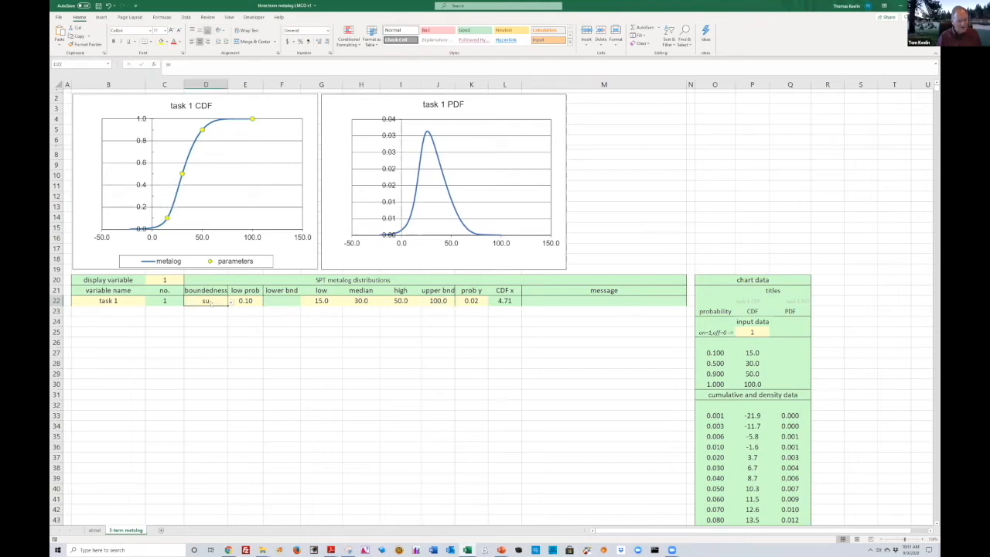
{"action": "key", "text": "alt+Down"}
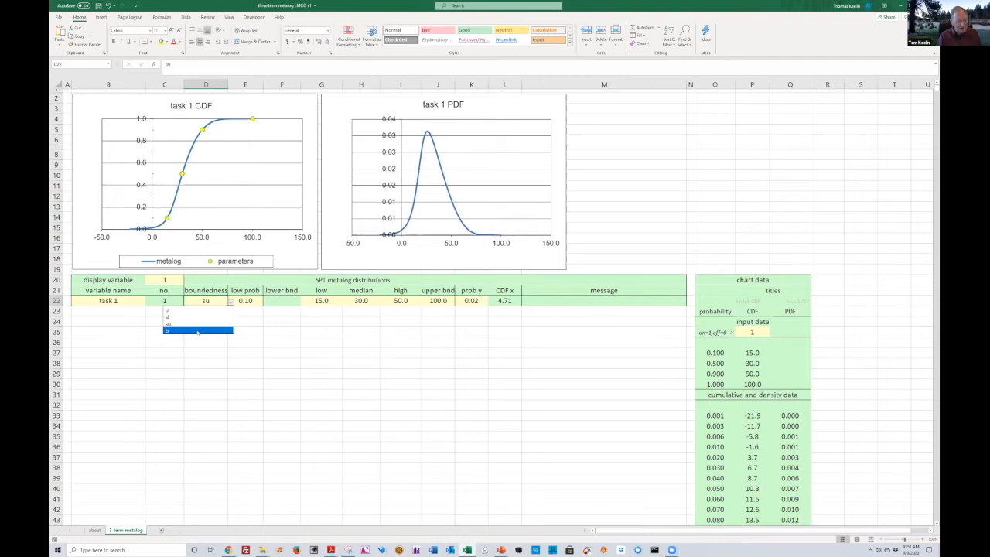
{"action": "left_click", "coordinate": [196, 331]}
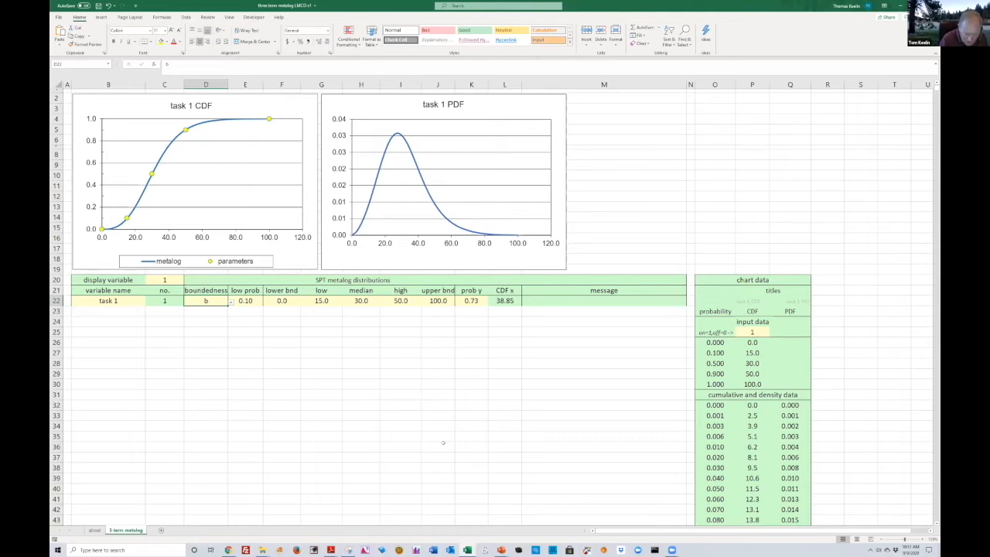
Try medians of 25, 20, 17 and 19.08 for task 1
{"action": "key", "text": "Right"}
{"action": "key", "text": "Right"}
{"action": "key", "text": "Right"}
{"action": "key", "text": "Right"}
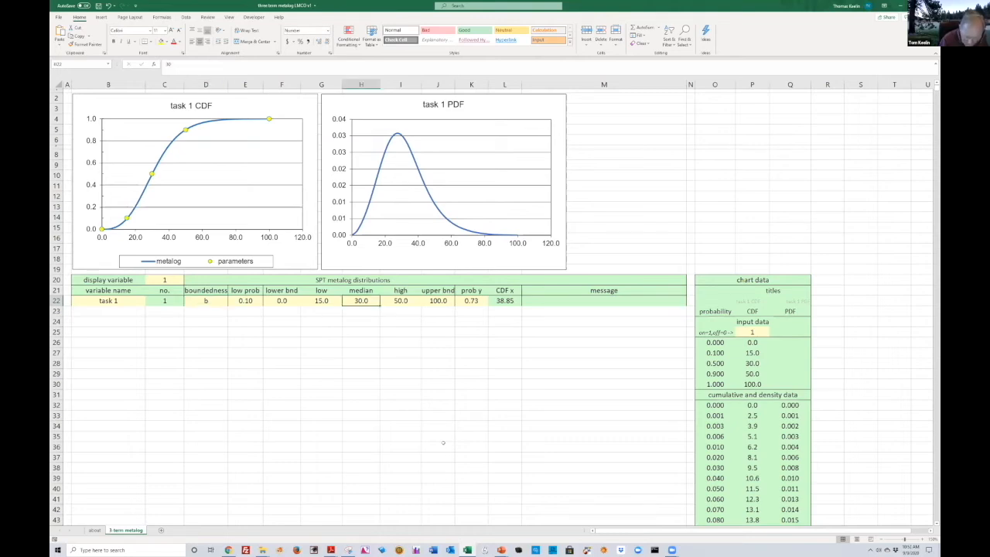
{"action": "type", "text": "25"}
{"action": "key", "text": "Return"}
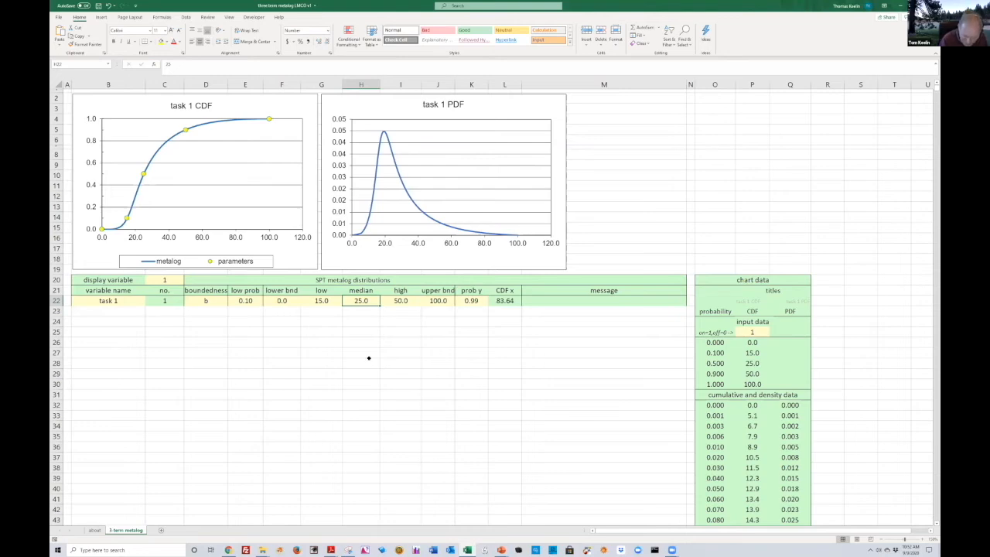
{"action": "type", "text": "20"}
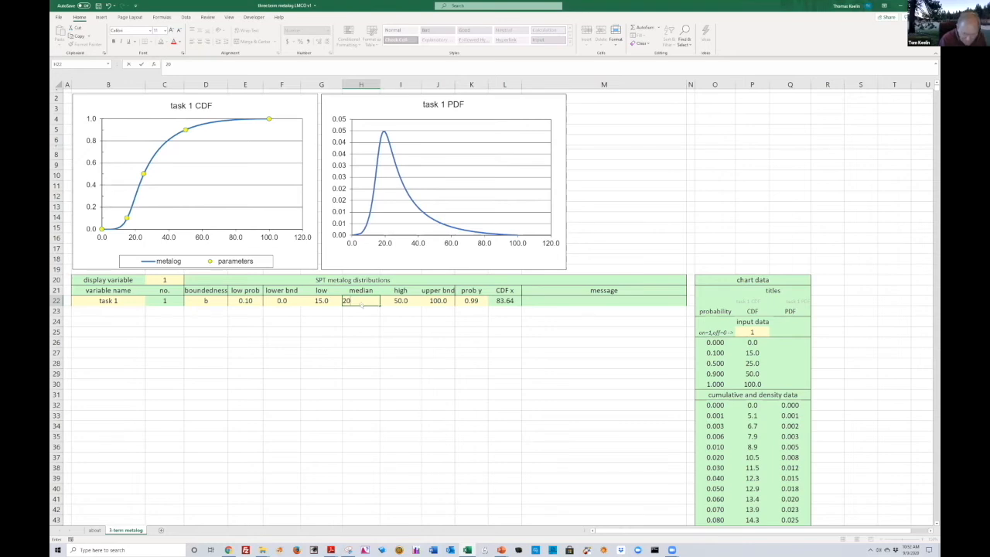
{"action": "key", "text": "Return"}
{"action": "type", "text": "17"}
{"action": "key", "text": "Return"}
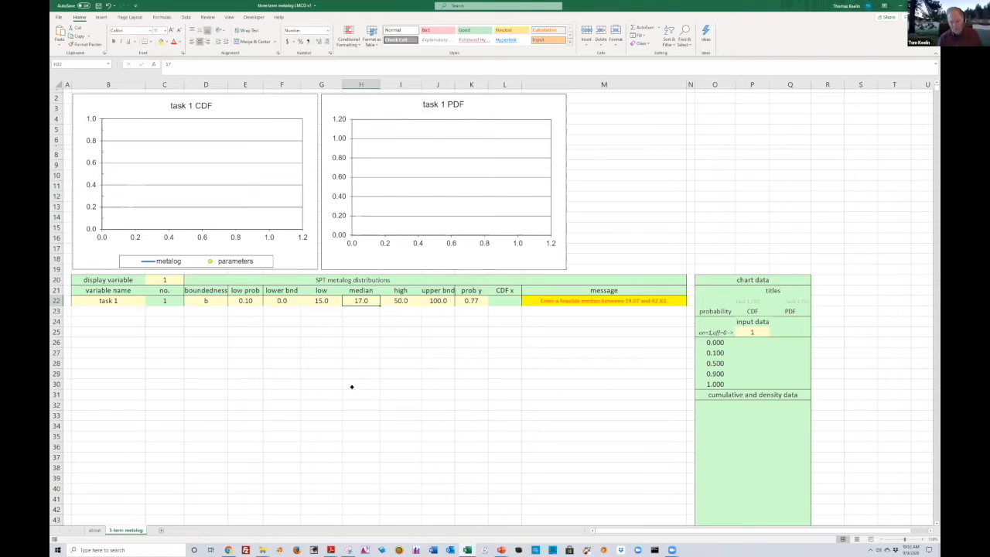
{"action": "type", "text": "19."}
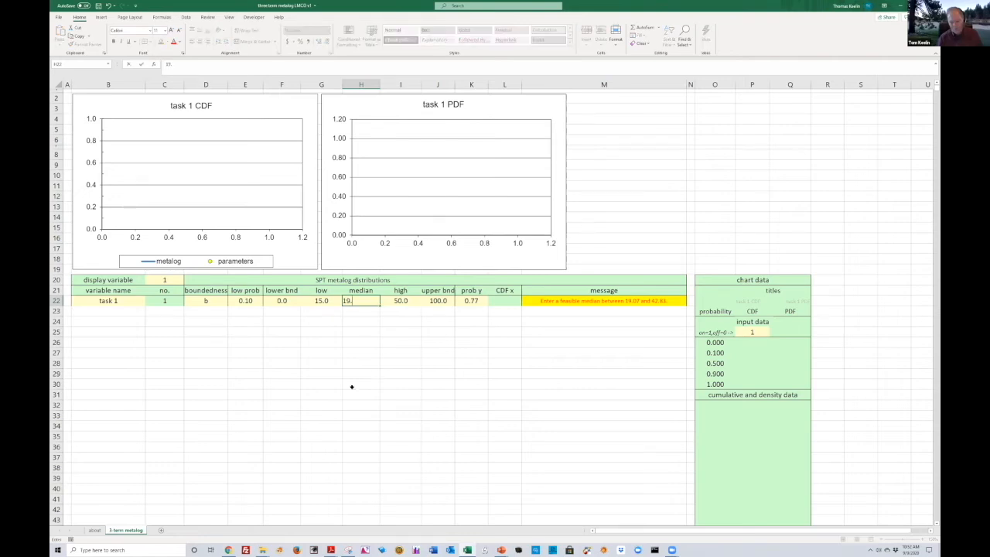
{"action": "type", "text": "08"}
{"action": "key", "text": "Return"}
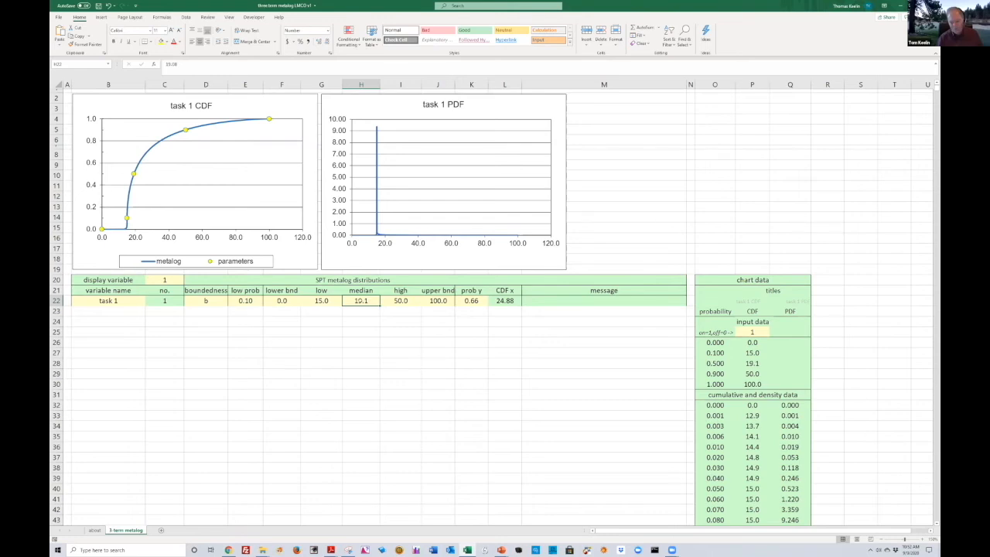
Set task 1's median to 42.8
{"action": "type", "text": "47"}
{"action": "key", "text": "Return"}
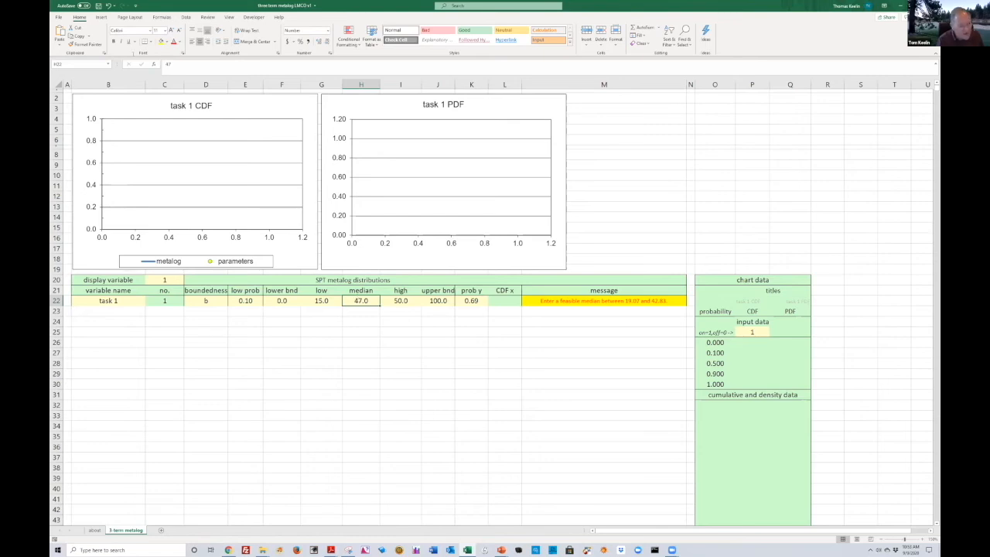
{"action": "key", "text": "F2"}
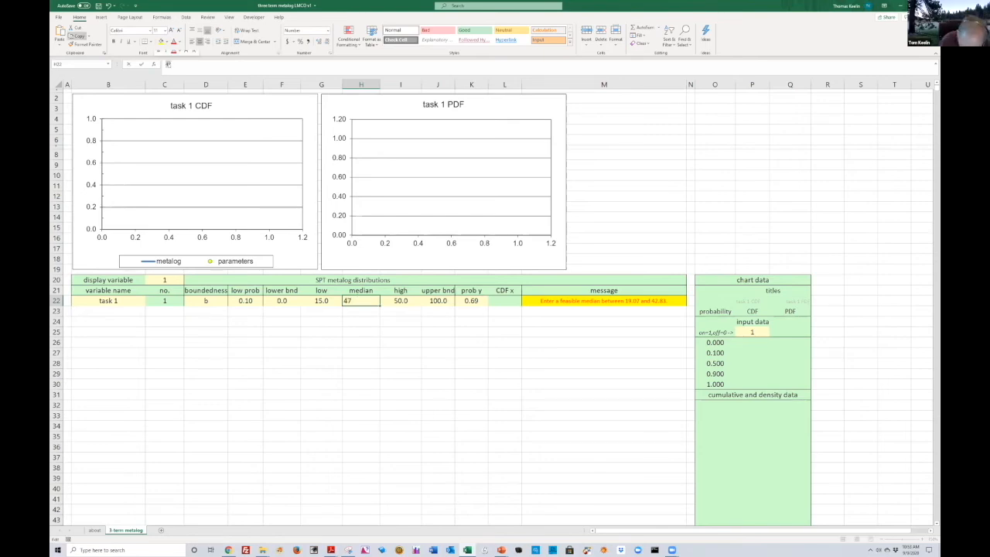
{"action": "key", "text": "BackSpace"}
{"action": "type", "text": "2.8"}
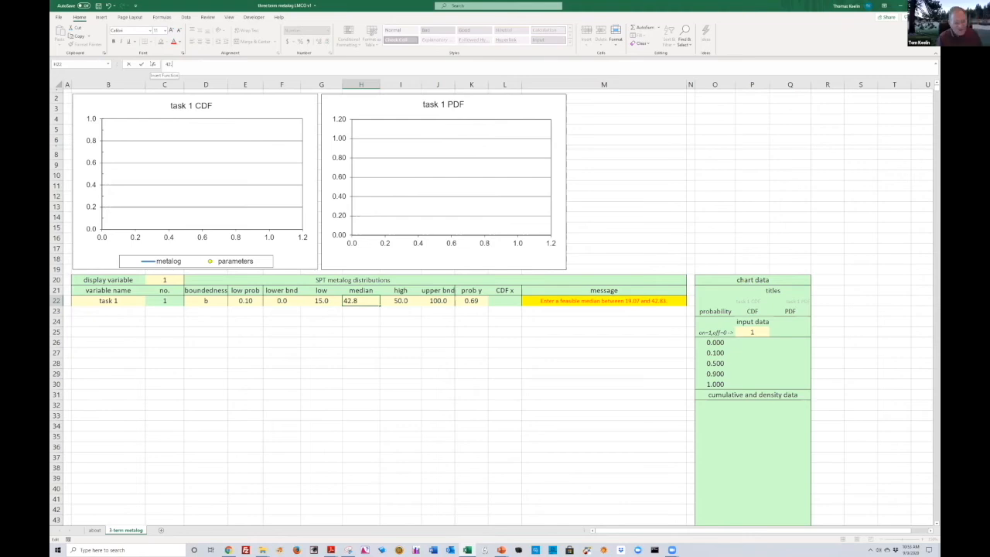
{"action": "left_click", "coordinate": [140, 64]}
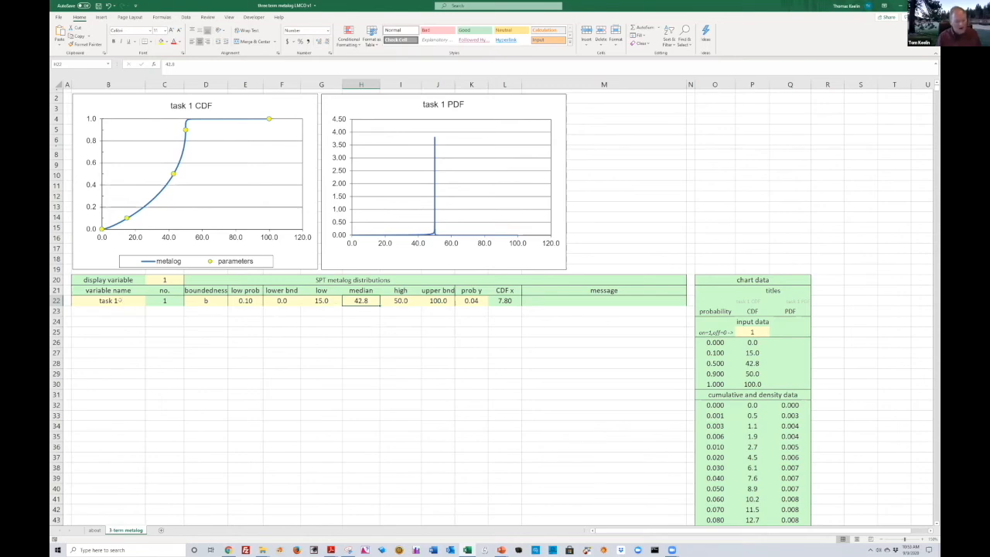
Copy task 1's row down one row to create task 2
{"action": "left_click", "coordinate": [121, 300]}
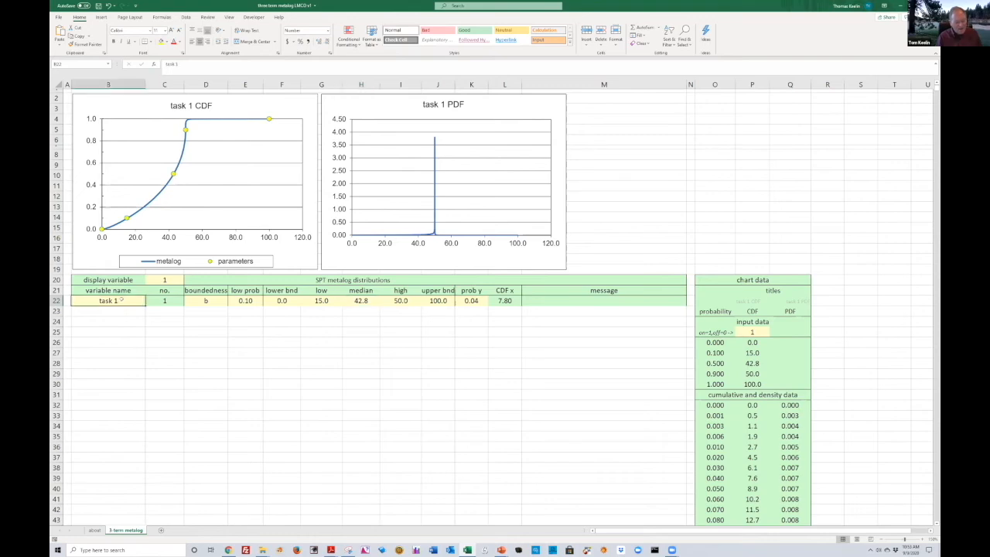
{"action": "left_click_drag", "start_coordinate": [667, 332], "coordinate": [671, 300]}
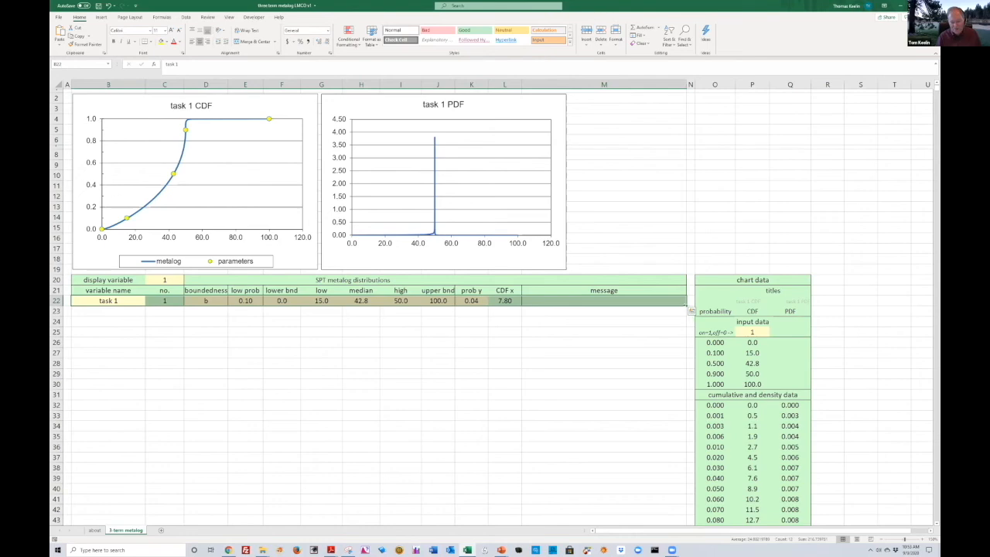
{"action": "left_click_drag", "start_coordinate": [686, 306], "coordinate": [684, 316]}
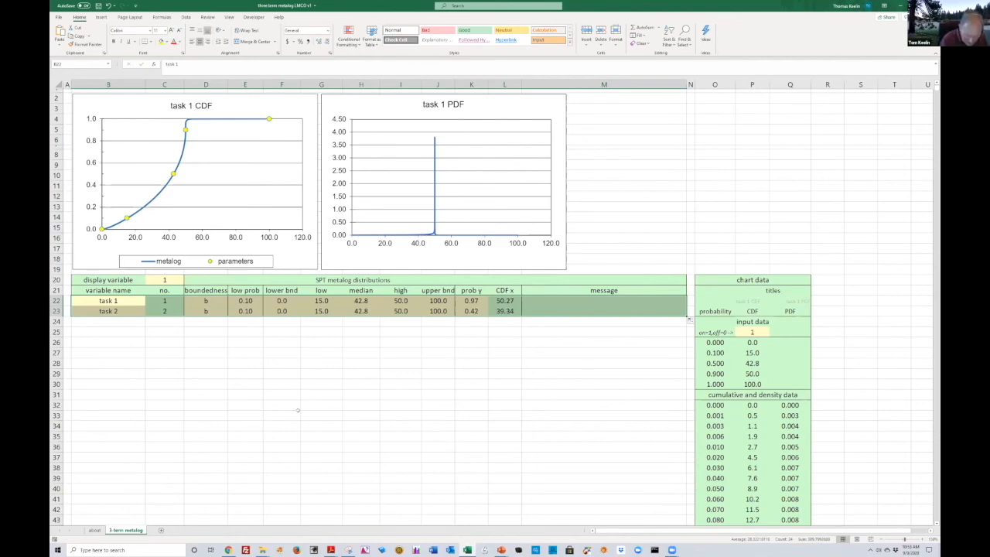
Set task 2's boundedness to sl
{"action": "left_click", "coordinate": [215, 310]}
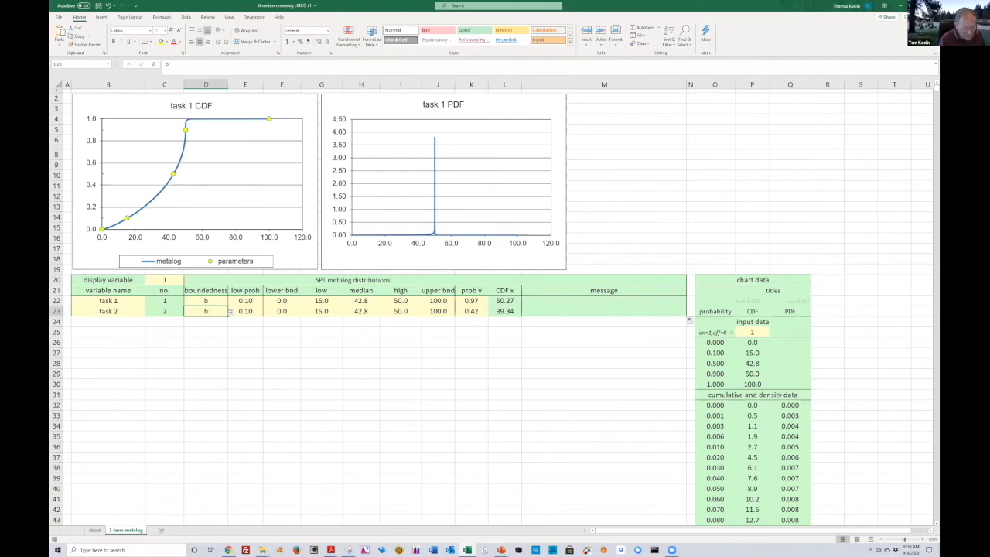
{"action": "left_click", "coordinate": [229, 311]}
{"action": "left_click", "coordinate": [225, 310]}
{"action": "left_click", "coordinate": [229, 312]}
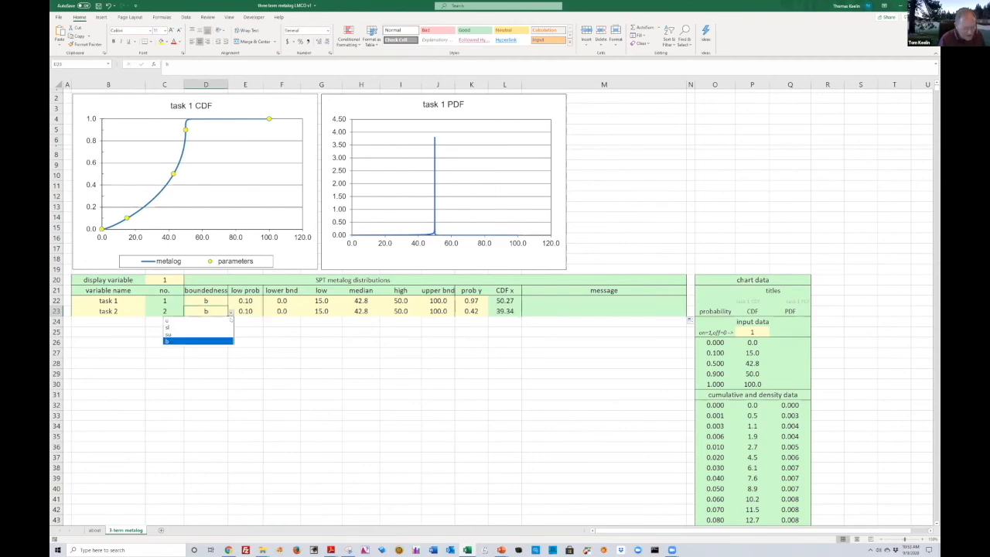
{"action": "left_click", "coordinate": [201, 327]}
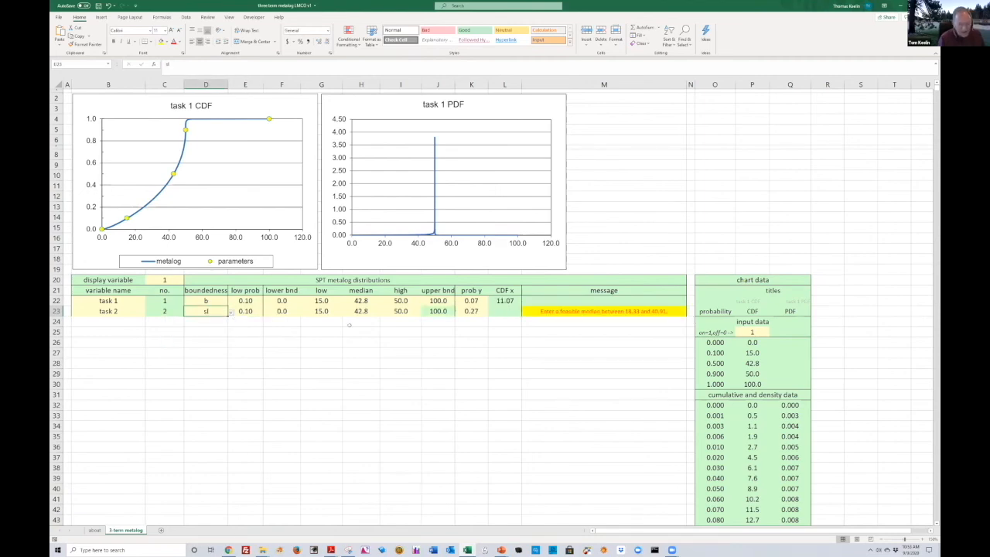
Set task 2's median to 30 and clear its upper bound
{"action": "left_click", "coordinate": [359, 313]}
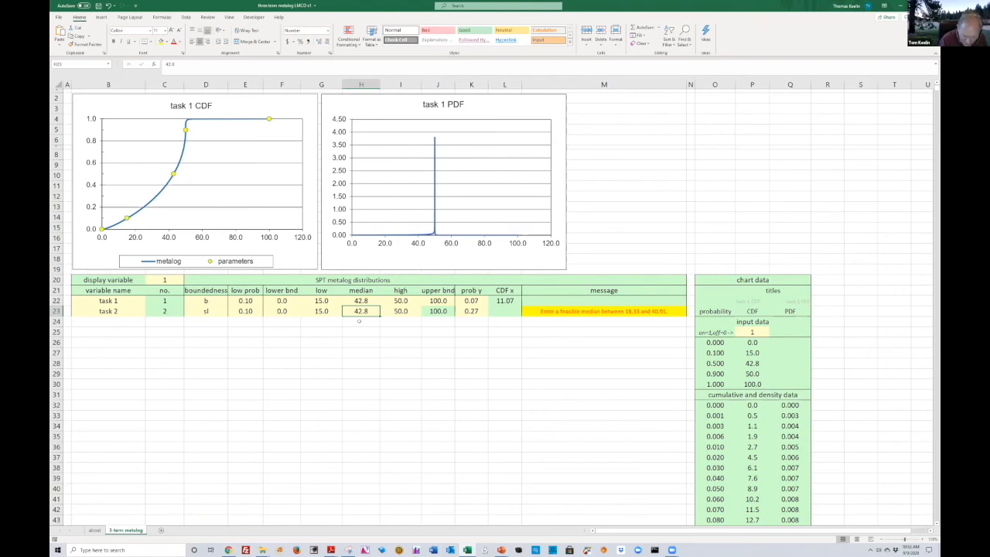
{"action": "type", "text": "30"}
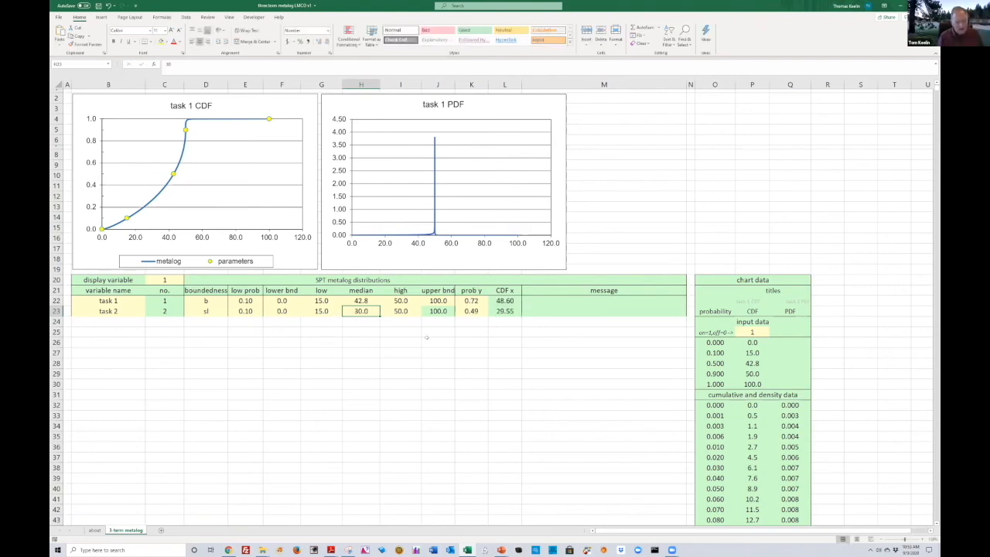
{"action": "left_click", "coordinate": [441, 313]}
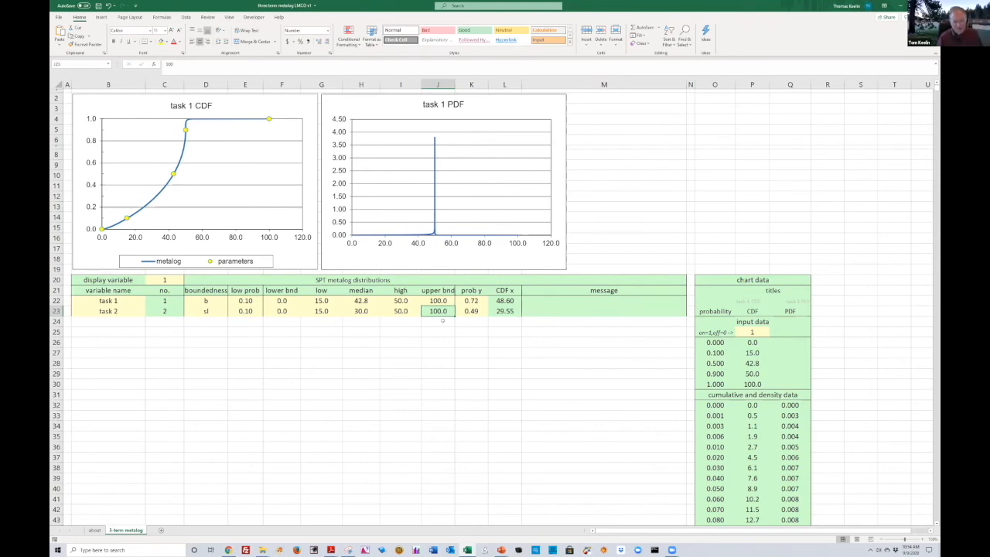
{"action": "key", "text": "Delete"}
{"action": "left_click", "coordinate": [415, 342]}
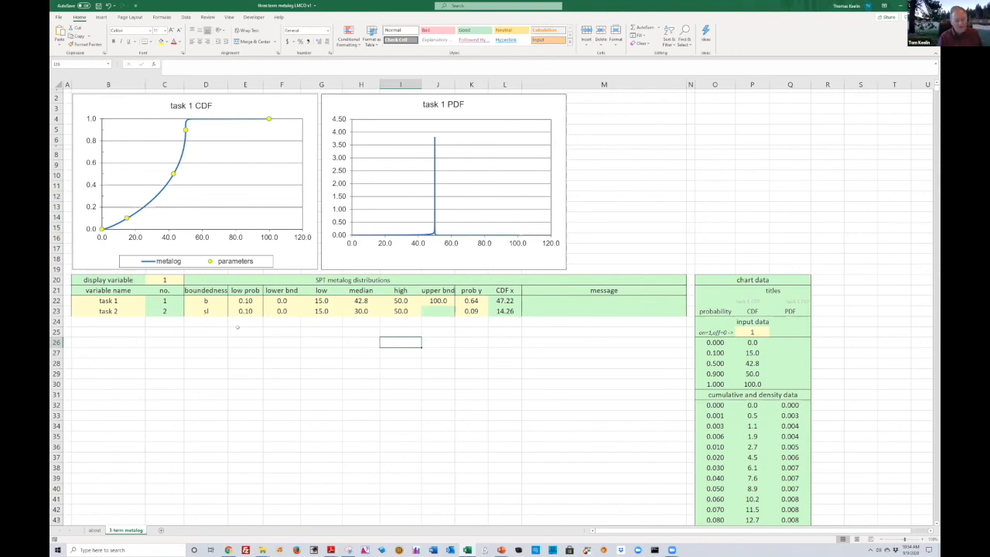
Switch the display variable between 1 and 2, leaving it at 2 to chart task 2
{"action": "key", "text": "ctrl+z"}
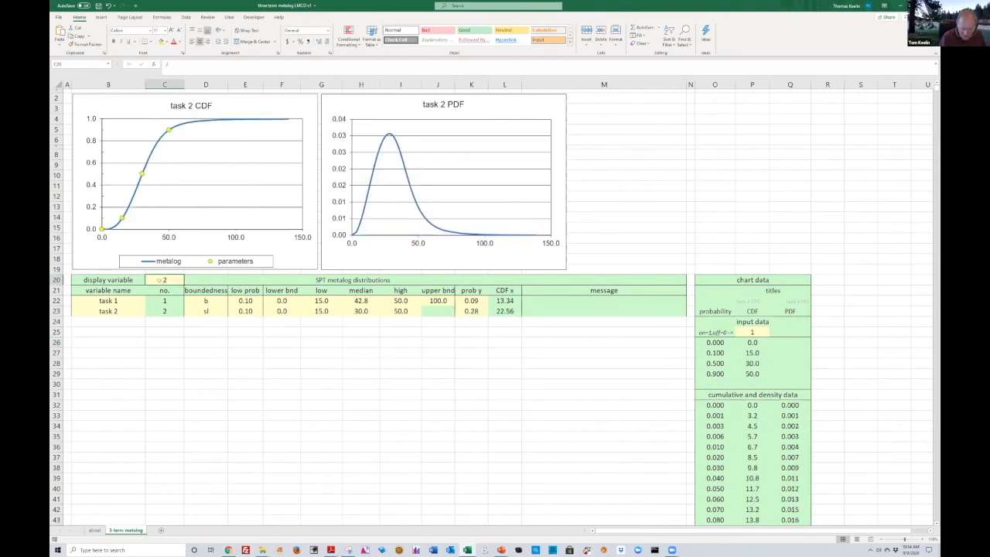
{"action": "type", "text": "1"}
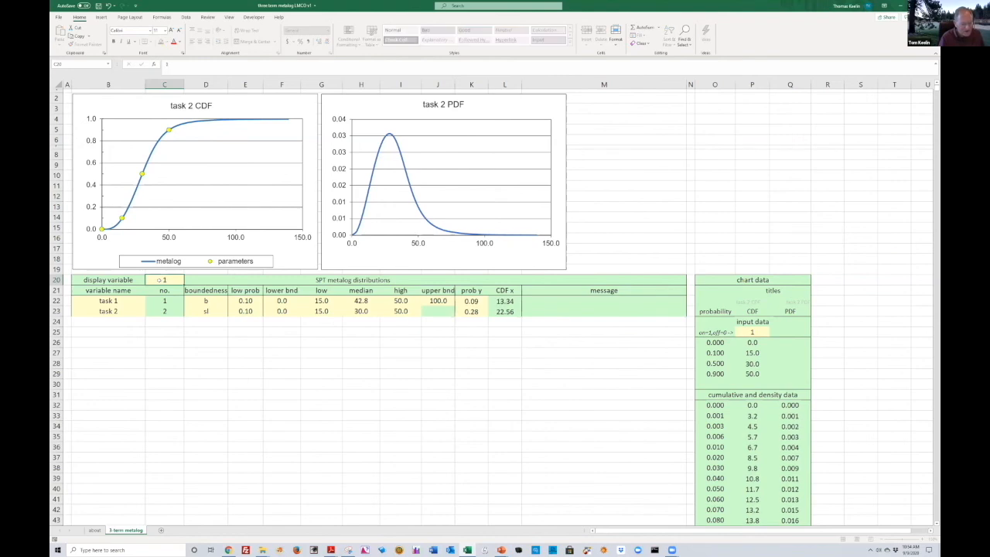
{"action": "key", "text": "Return"}
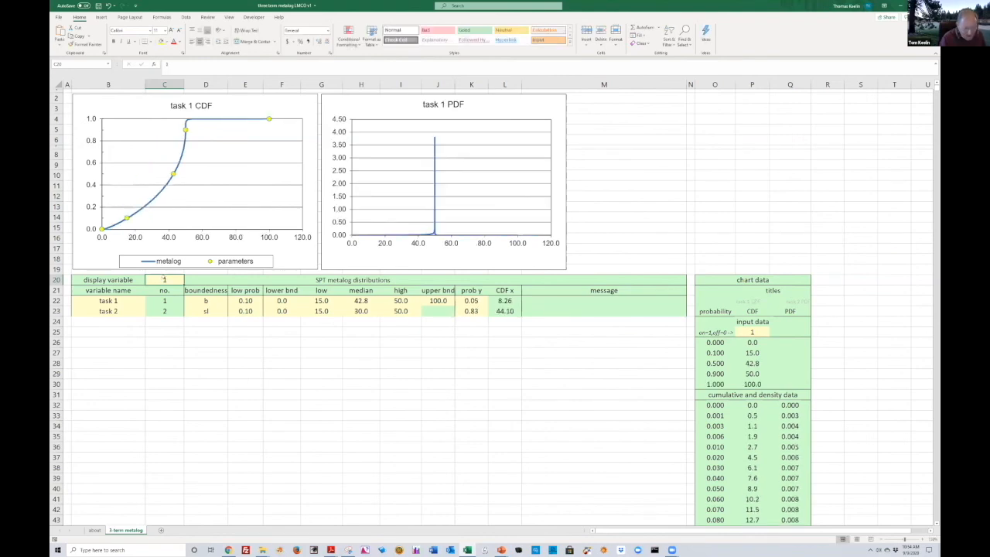
{"action": "type", "text": "2"}
{"action": "key", "text": "Return"}
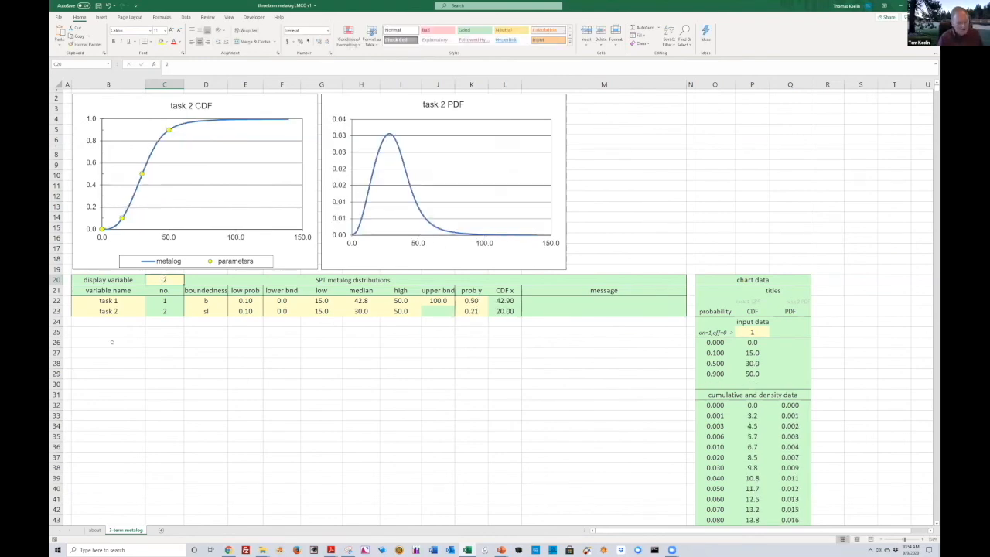
Fill task 2's row down to create tasks 3 through 13
{"action": "left_click", "coordinate": [108, 320]}
{"action": "left_click_drag", "start_coordinate": [108, 312], "coordinate": [685, 429]}
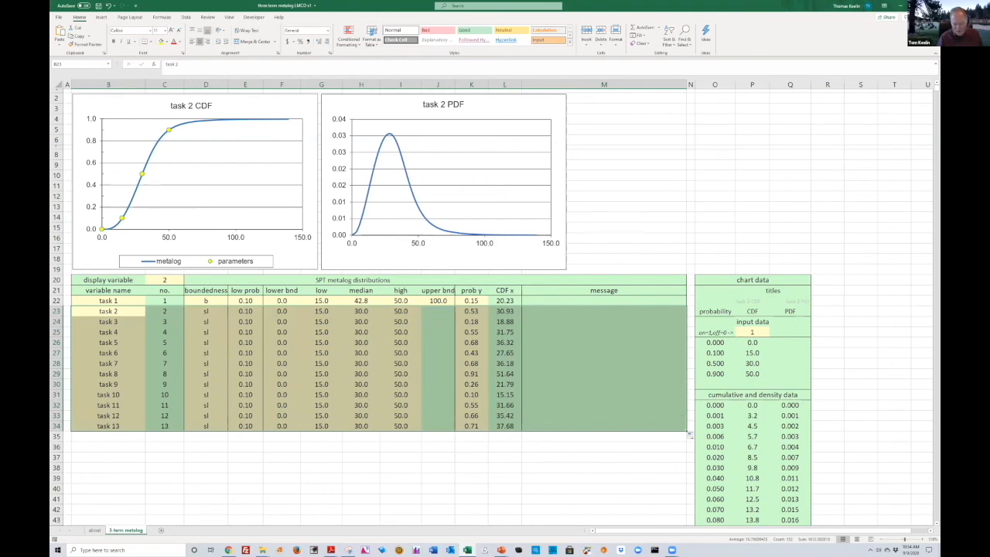
Fill the task 12 and 13 rows down to add tasks 14 and 15 to the distribution table
{"action": "left_click_drag", "start_coordinate": [108, 426], "coordinate": [665, 418]}
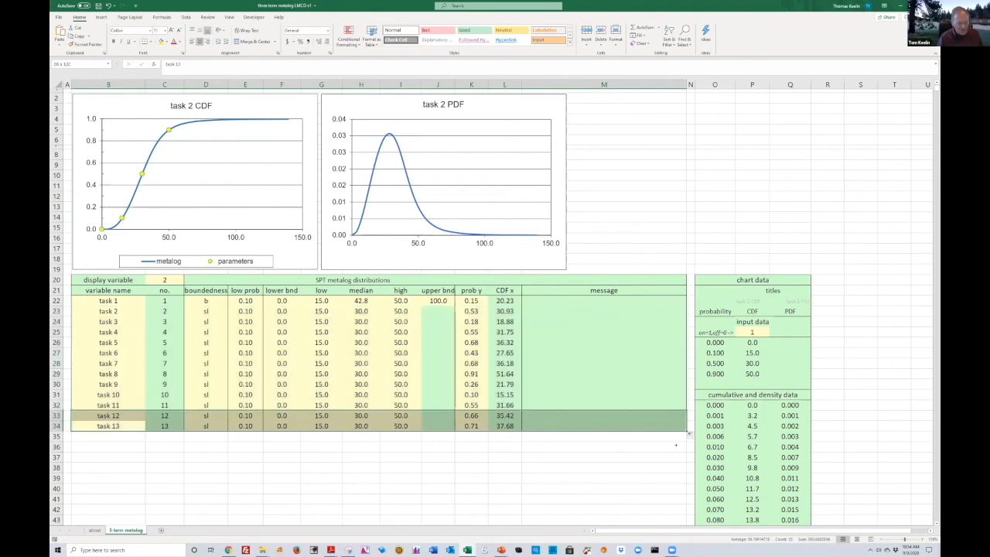
{"action": "left_click_drag", "start_coordinate": [688, 434], "coordinate": [688, 455]}
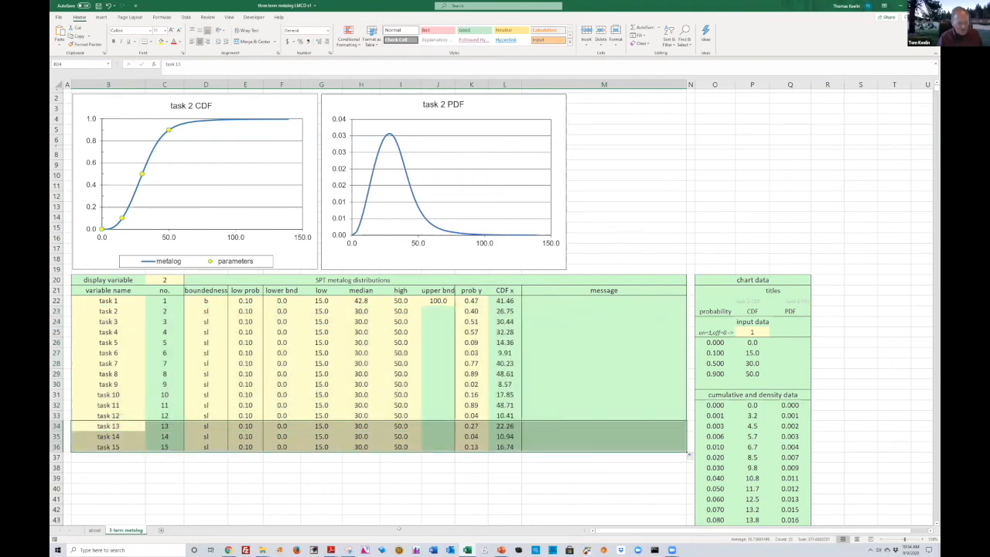
{"action": "left_click", "coordinate": [360, 487]}
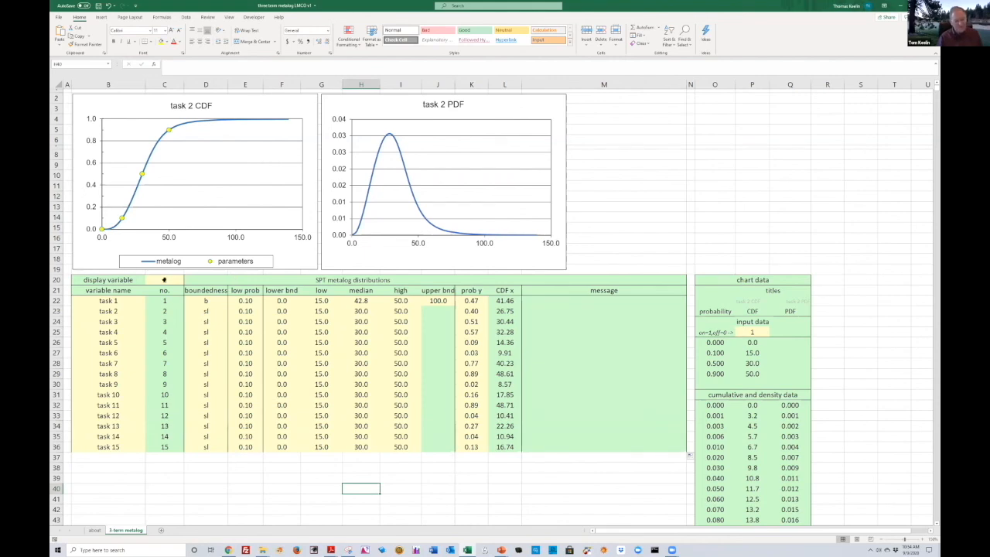
Examine the message formula in task 1's row, expanding the formula bar to read it in full
{"action": "left_click", "coordinate": [164, 280]}
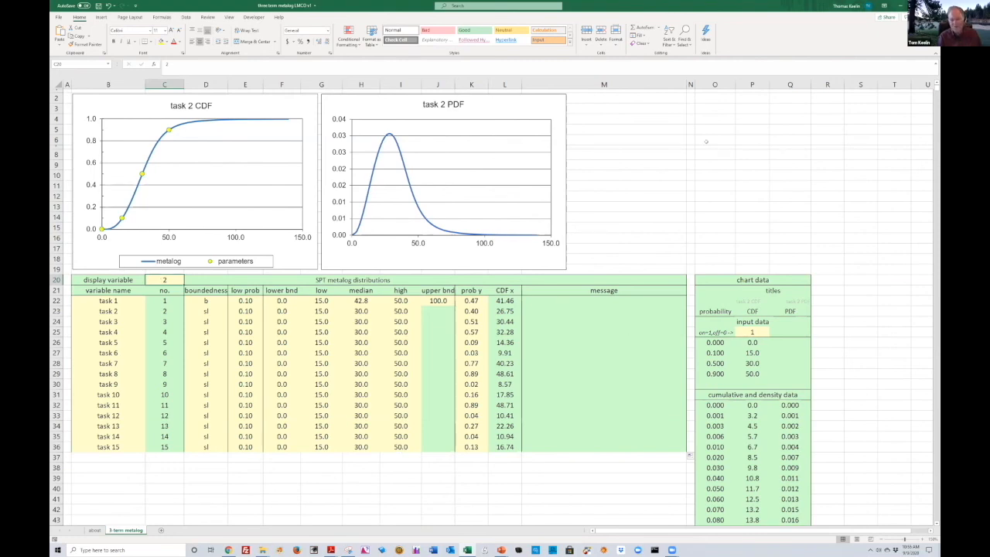
{"action": "left_click", "coordinate": [604, 301]}
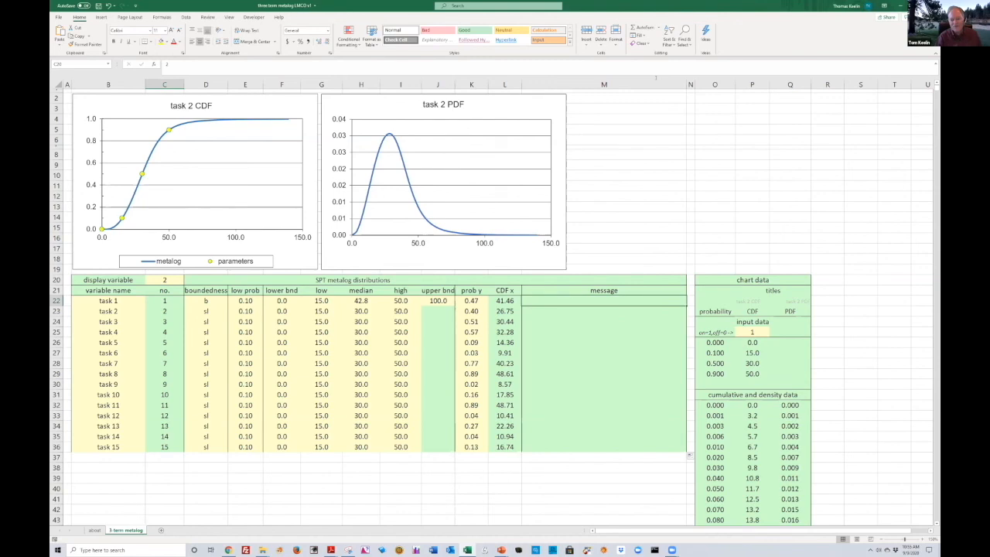
{"action": "key", "text": "F2"}
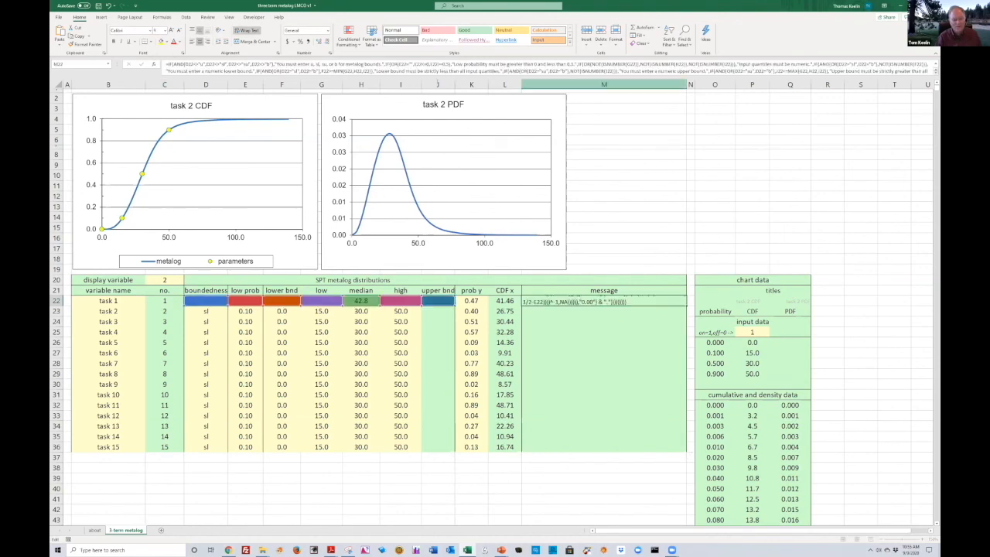
{"action": "key", "text": "ctrl+a"}
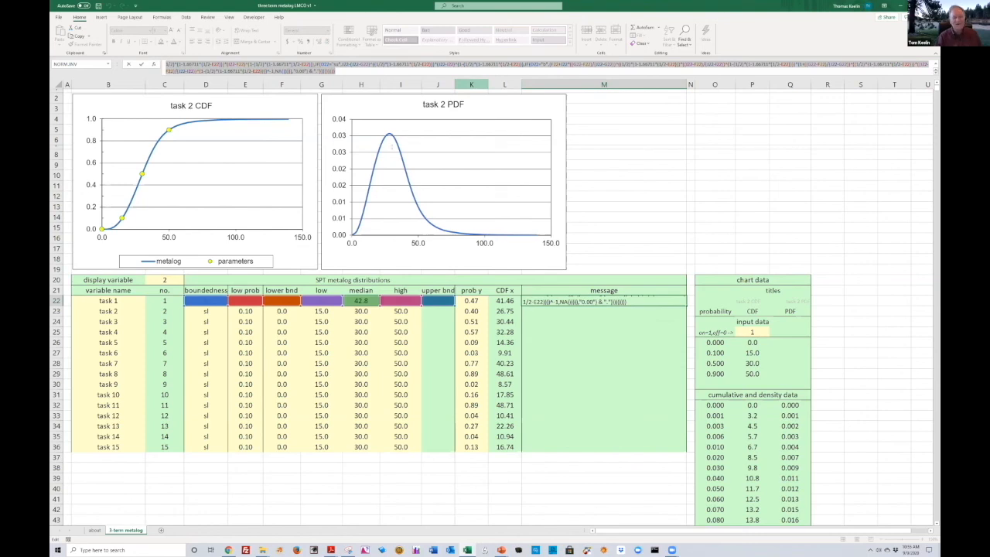
{"action": "key", "text": "ctrl+shift+u"}
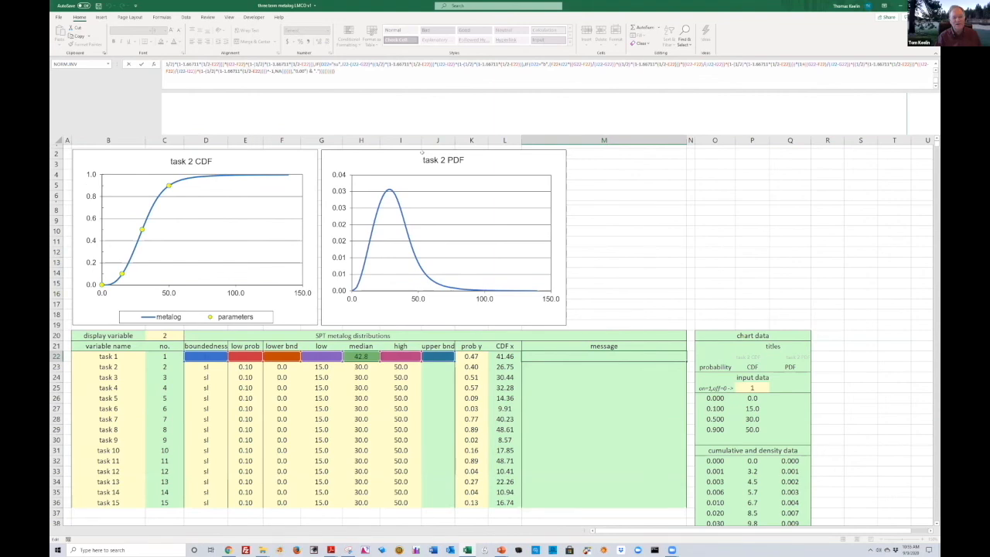
{"action": "left_click_drag", "start_coordinate": [422, 152], "coordinate": [424, 170]}
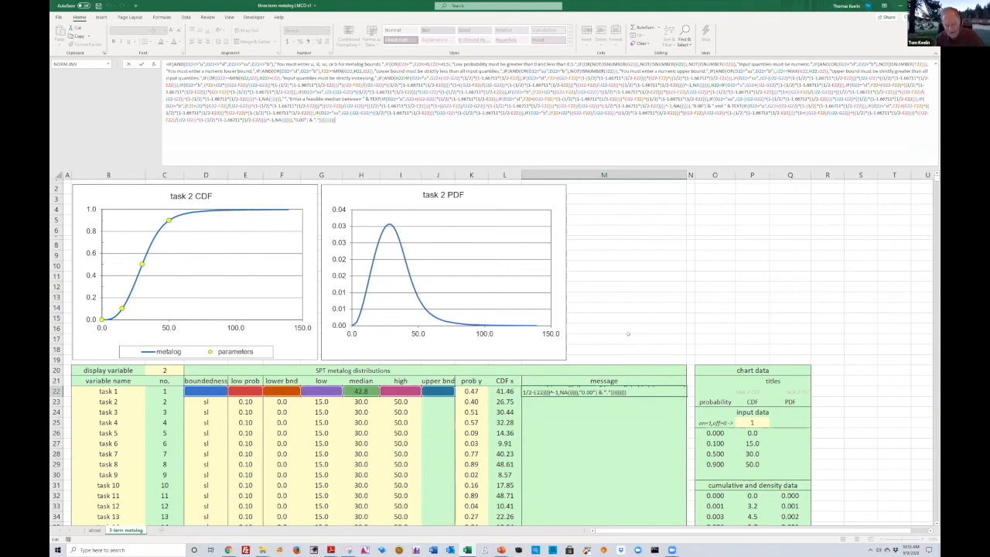
{"action": "left_click", "coordinate": [628, 334]}
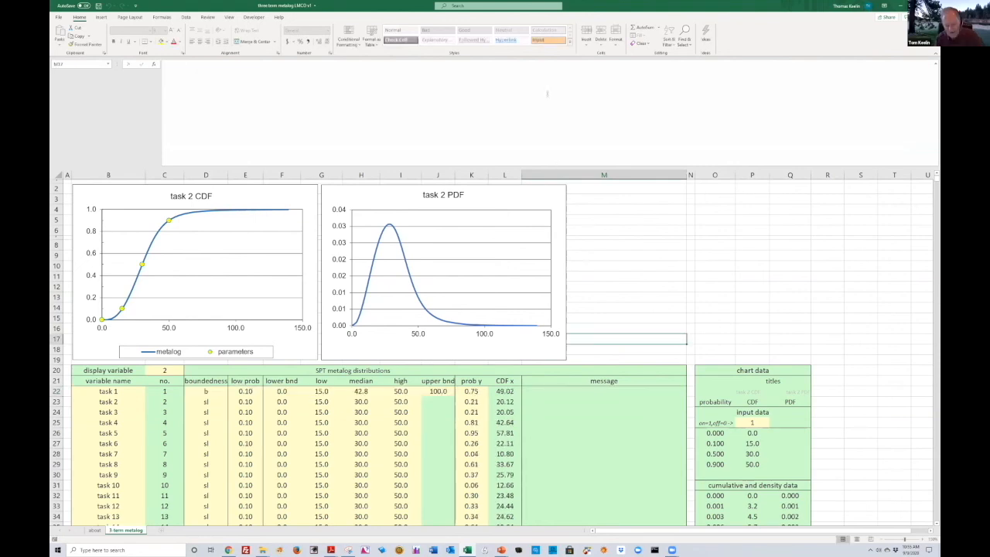